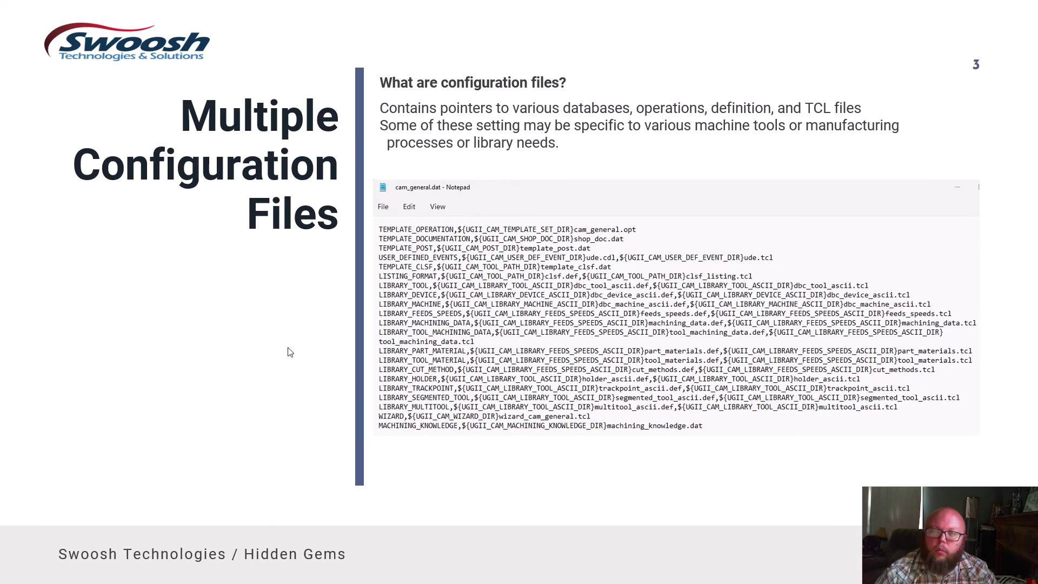
pyautogui.click(291, 352)
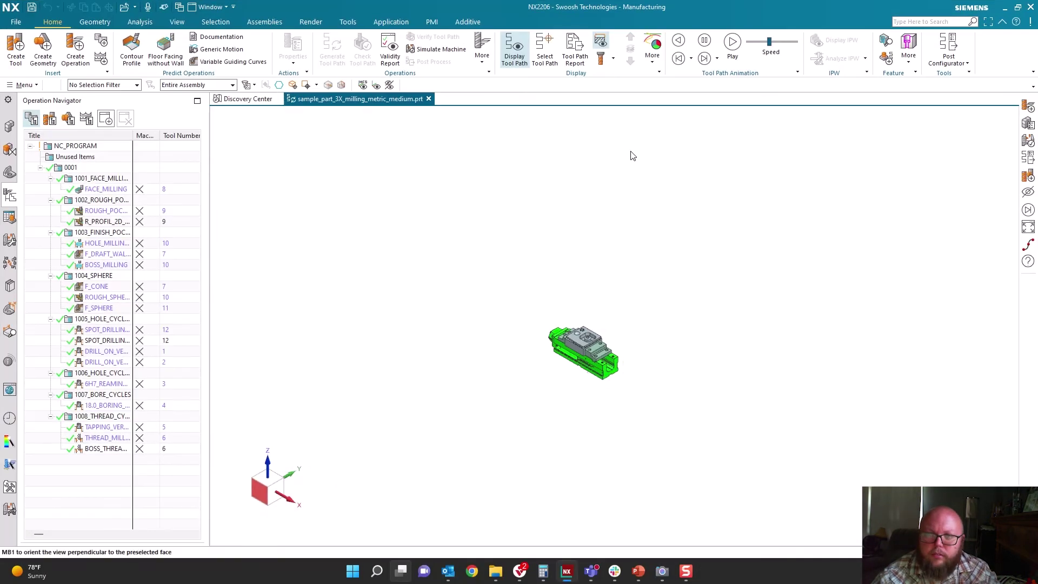
# Step: Remove the FANUC_ROBODRILL_D21MIA machine from the setup, close the report and return to the program order view
pyautogui.scroll(2, 554, 406)
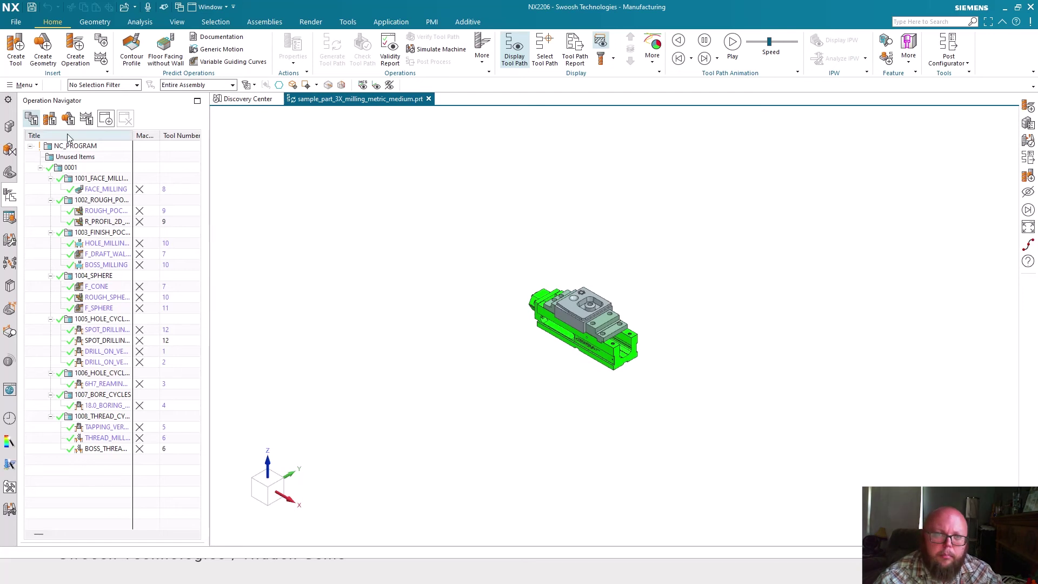
pyautogui.click(49, 119)
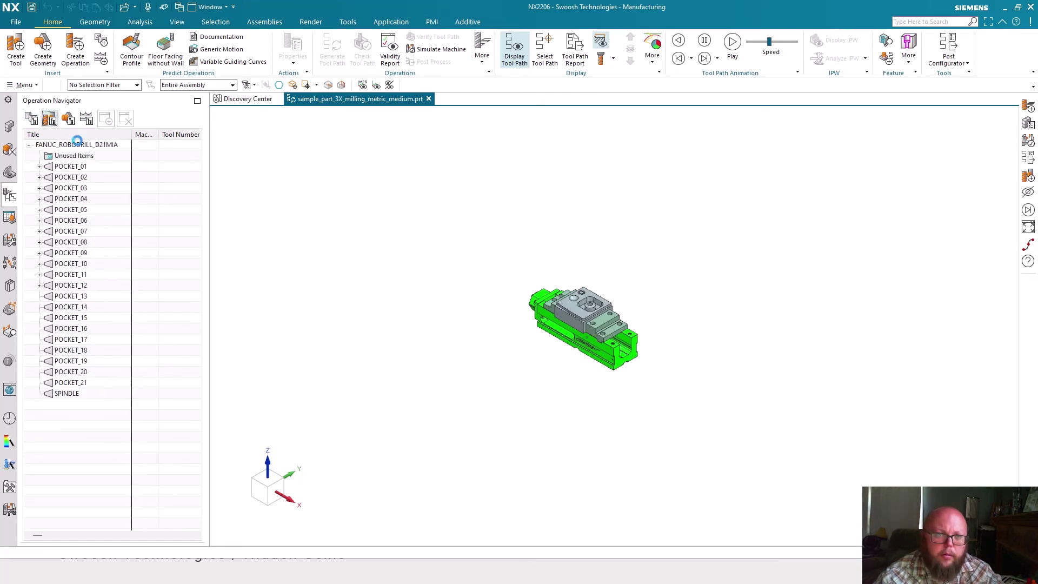
pyautogui.rightClick(79, 143)
pyautogui.click(110, 162)
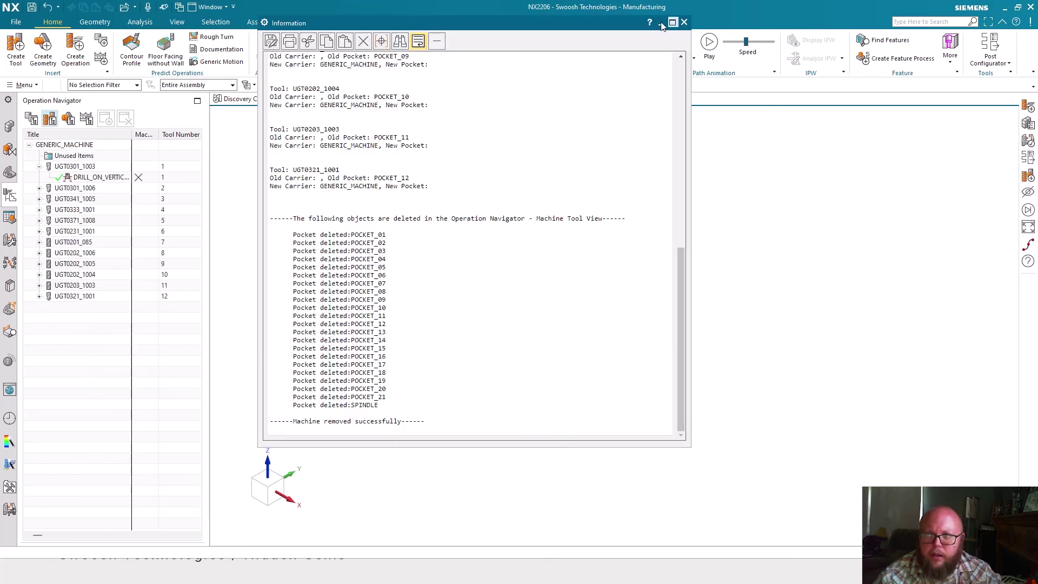
pyautogui.click(684, 22)
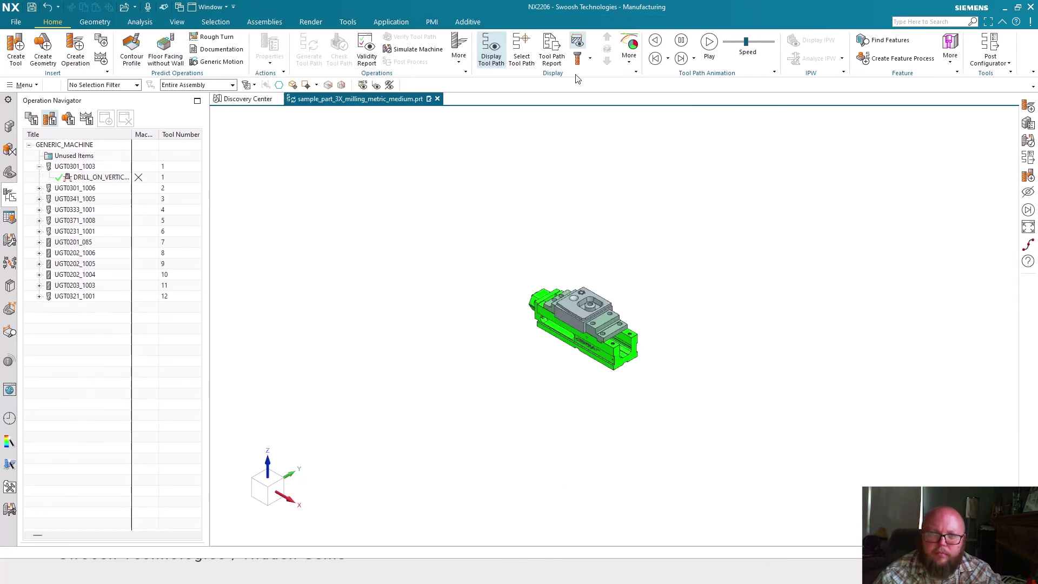
pyautogui.click(31, 119)
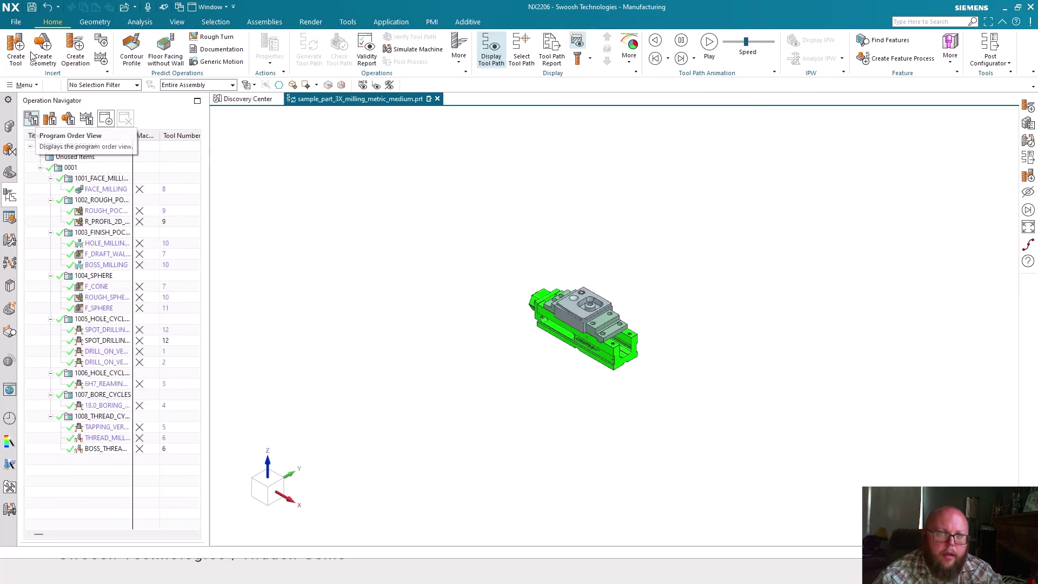
# Step: Reset the configuration file to its default in the Manufacturing Preferences
pyautogui.click(16, 22)
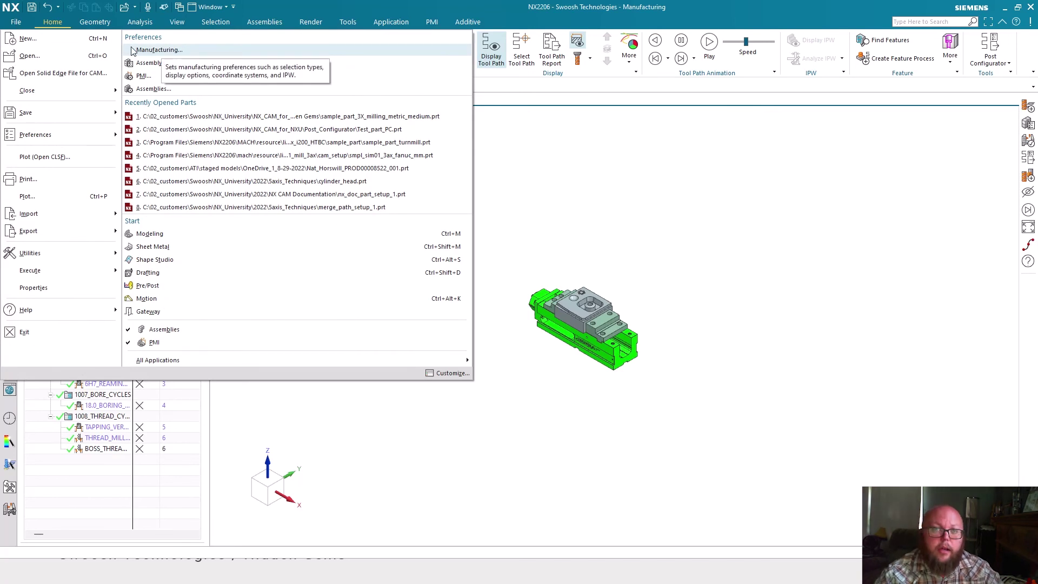
pyautogui.click(133, 51)
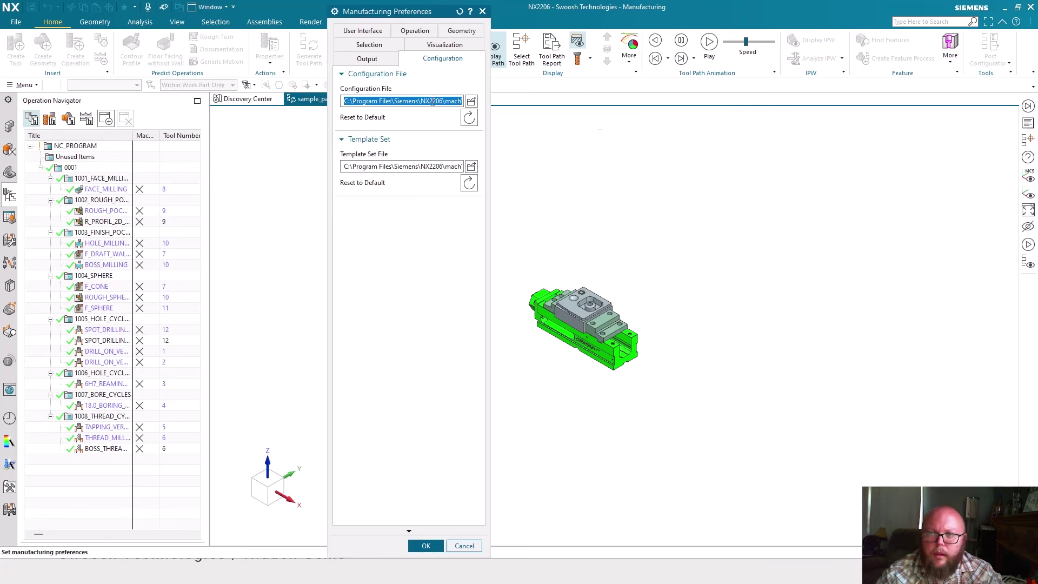
pyautogui.click(468, 120)
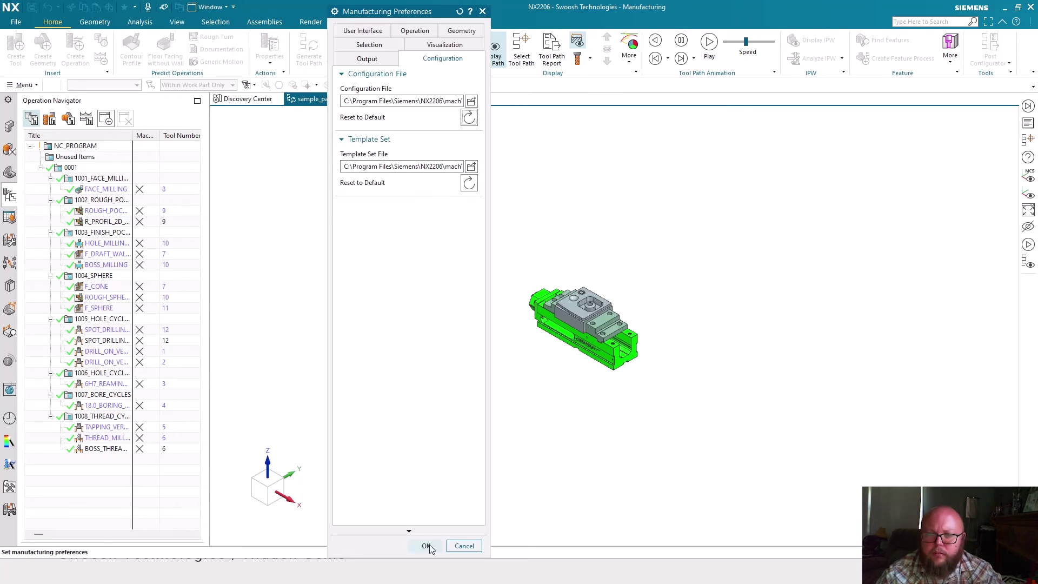
pyautogui.click(426, 546)
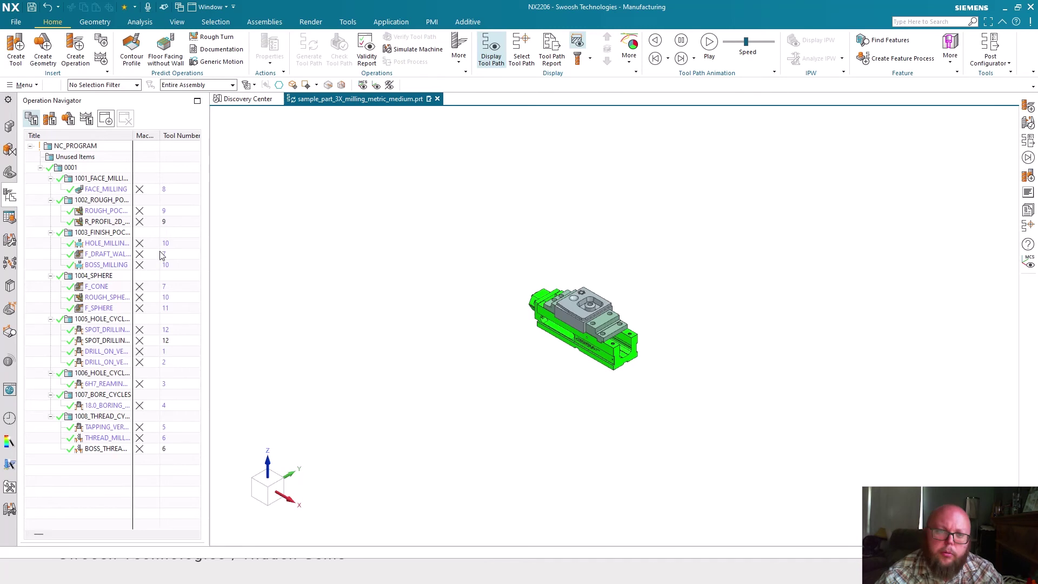
# Step: Review the postprocessors available for the 1001_FACE_MILLING program group without posting any output
pyautogui.click(120, 192)
pyautogui.click(120, 192)
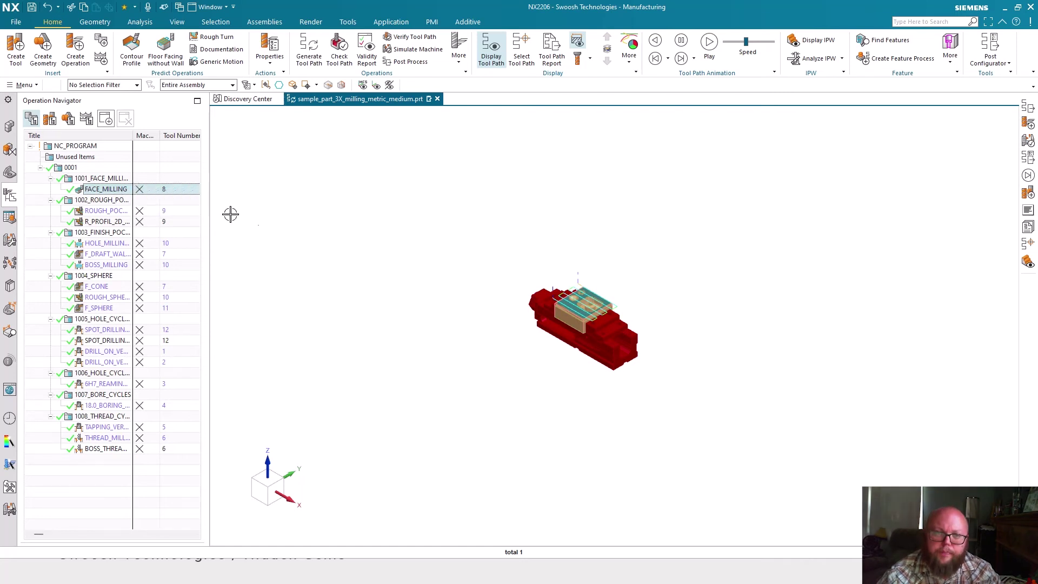
pyautogui.click(98, 181)
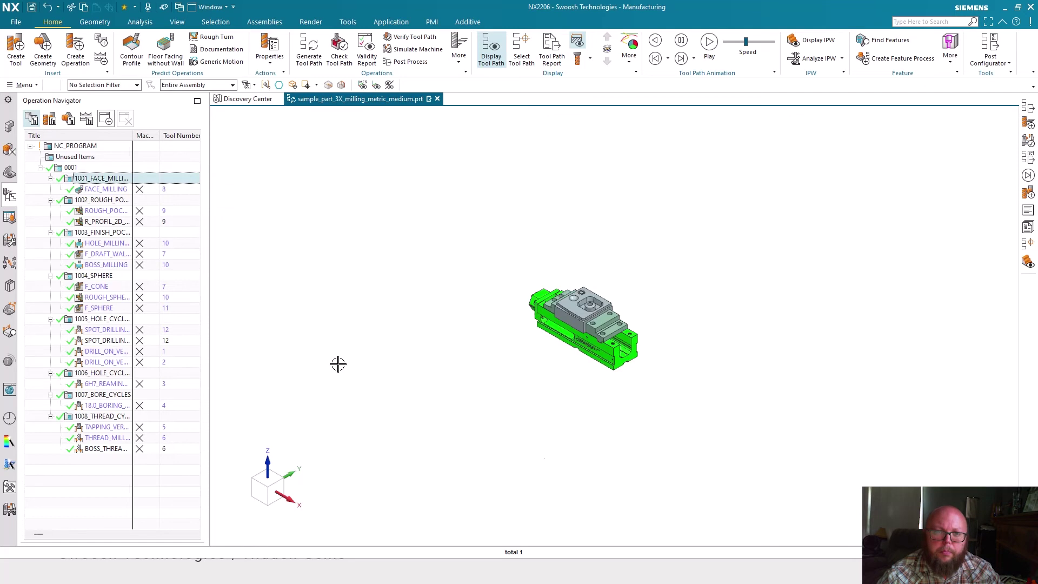
pyautogui.click(403, 62)
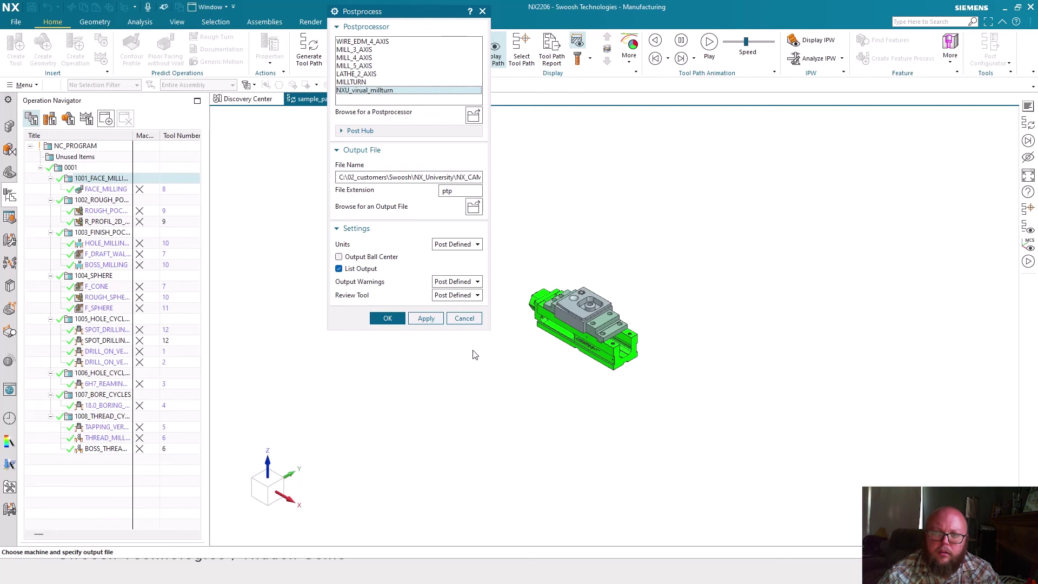
pyautogui.click(463, 319)
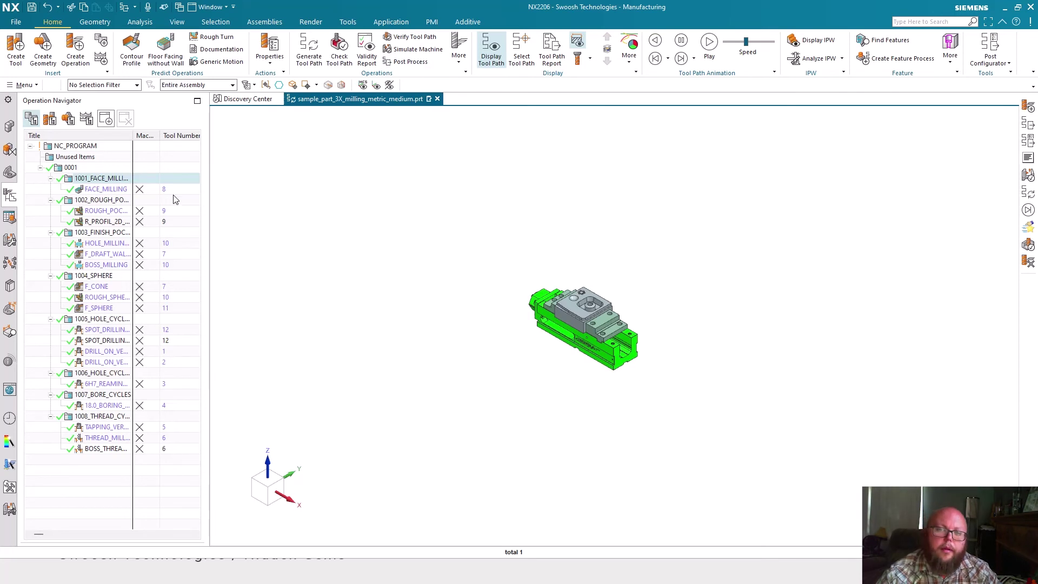
# Step: Examine the user defined start events available for the FACE_MILLING operation without adding any
pyautogui.rightClick(101, 191)
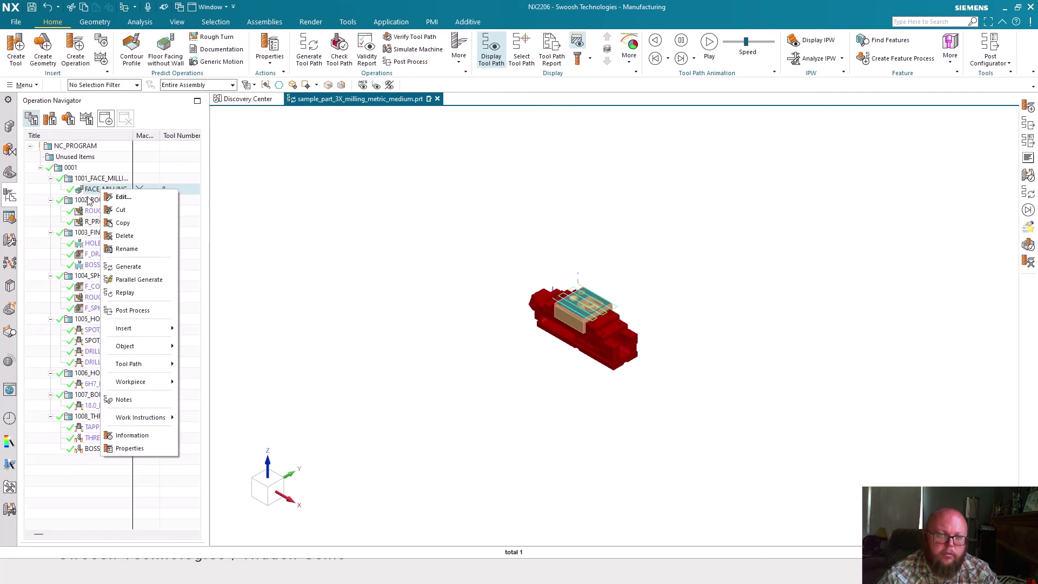
pyautogui.moveTo(152, 354)
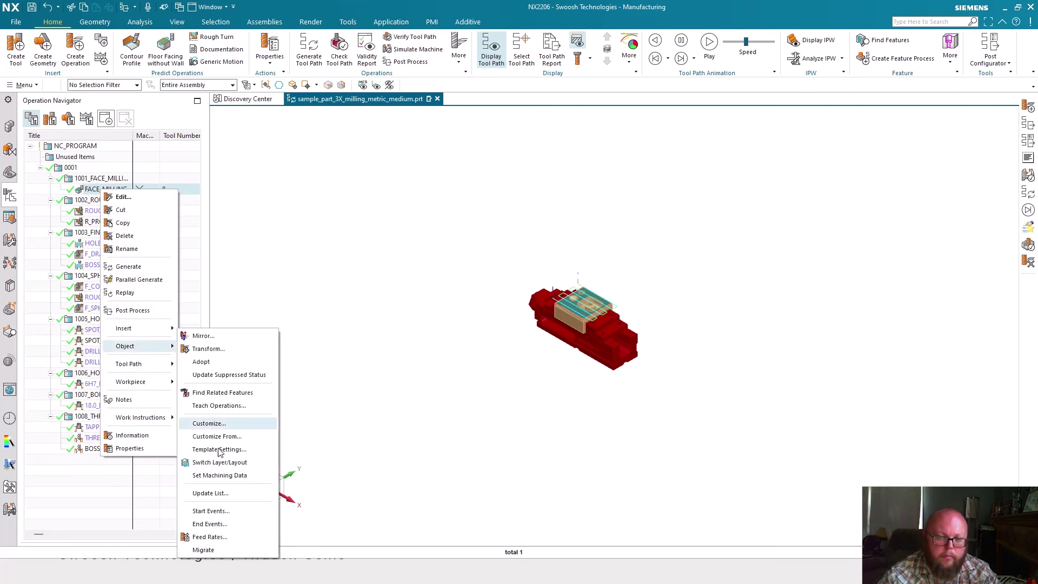
pyautogui.click(221, 512)
pyautogui.scroll(-10, 399, 68)
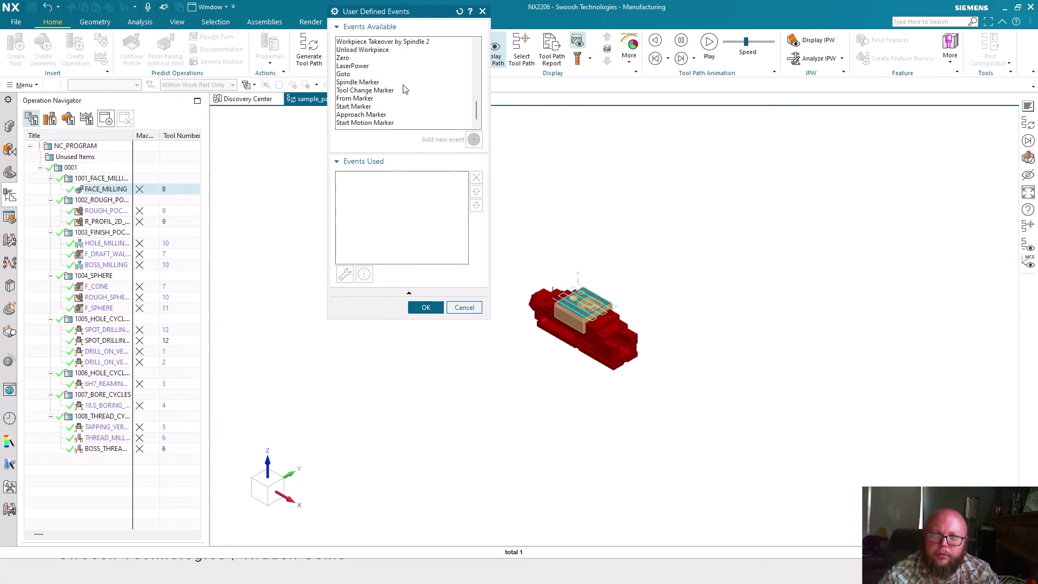
pyautogui.scroll(5, 403, 91)
pyautogui.scroll(5, 358, 120)
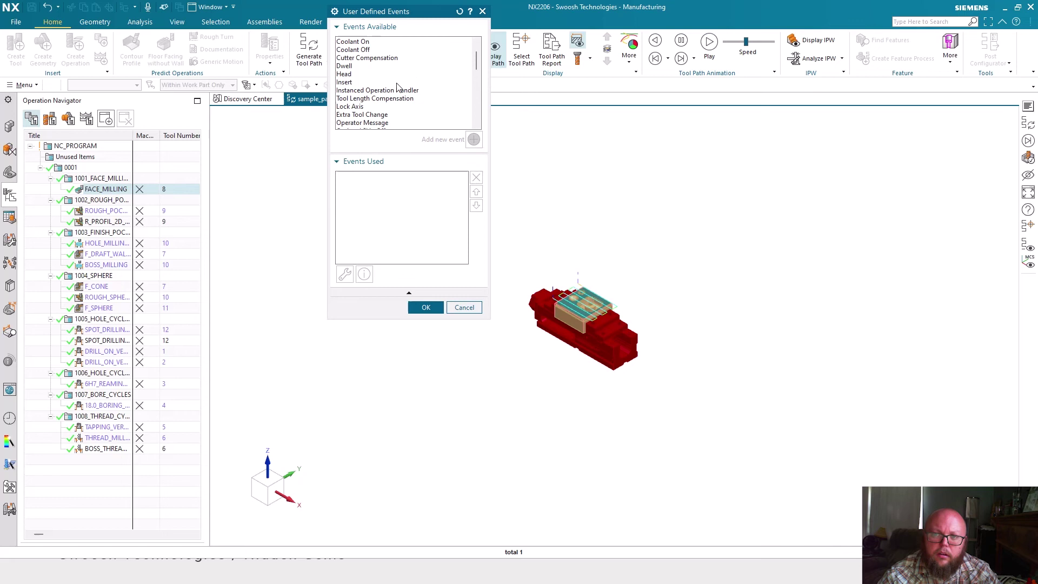
pyautogui.scroll(2, 387, 100)
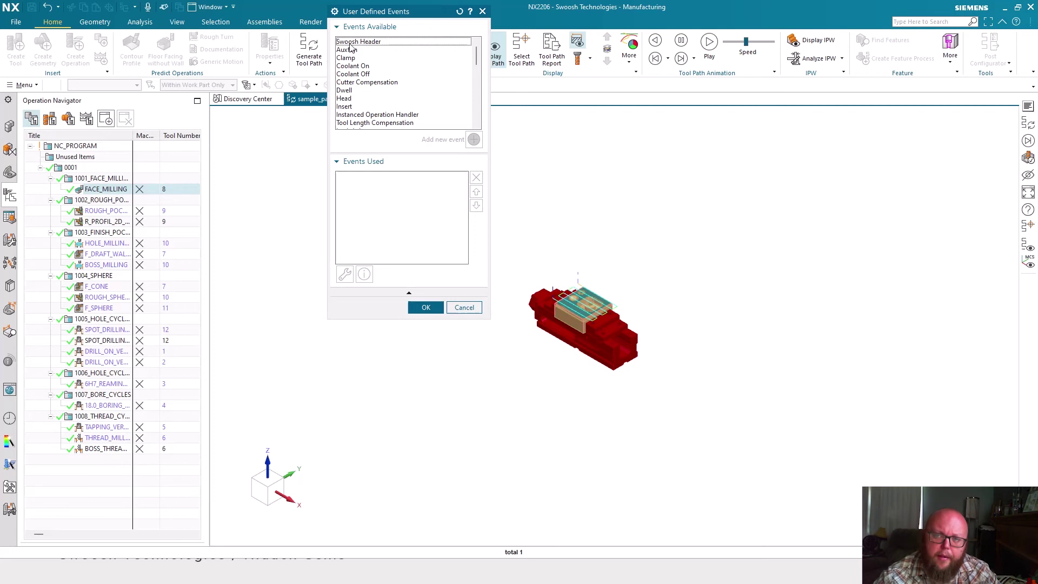
pyautogui.scroll(-1, 364, 74)
pyautogui.scroll(-1, 365, 74)
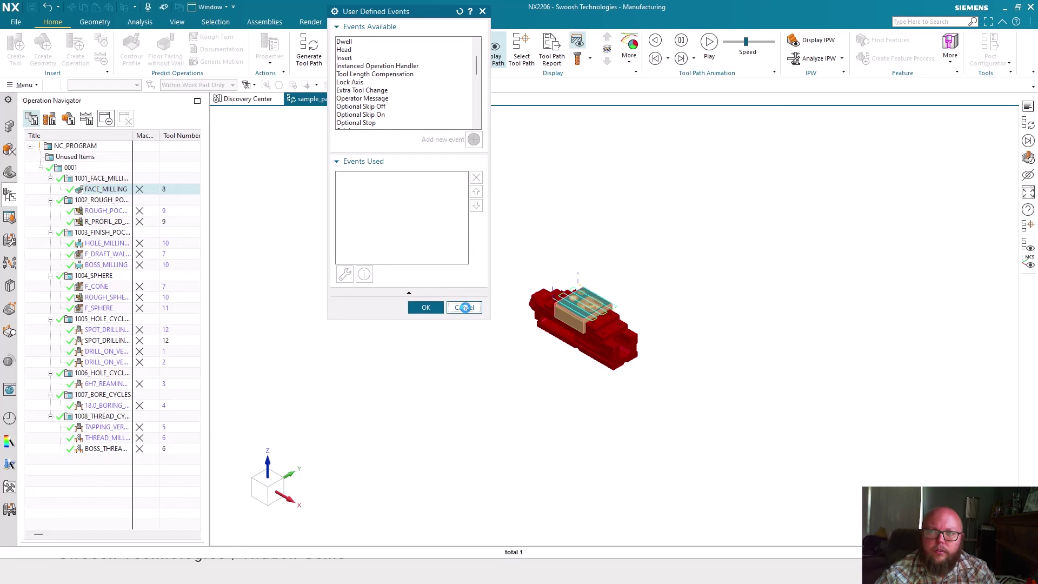
pyautogui.click(464, 307)
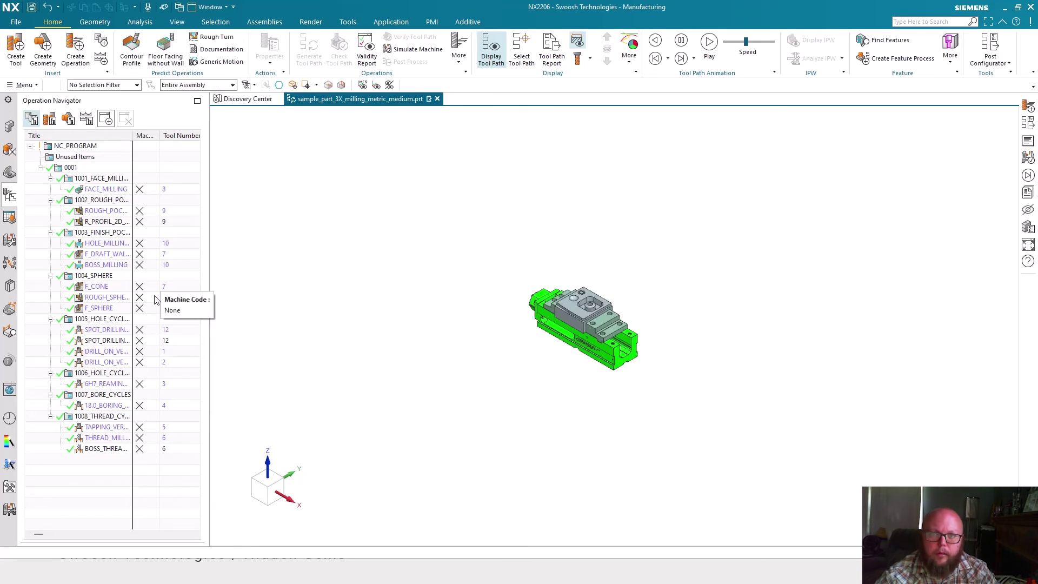
# Step: Review the operation types available for a new operation in the 1001_FACE_MILLING group, then cancel its creation
pyautogui.click(107, 180)
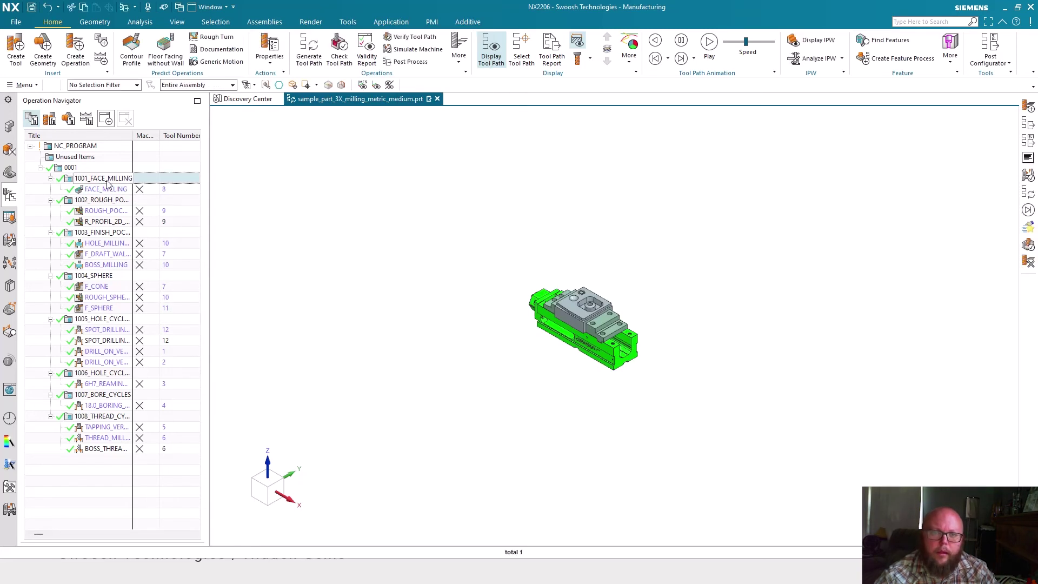
pyautogui.click(88, 58)
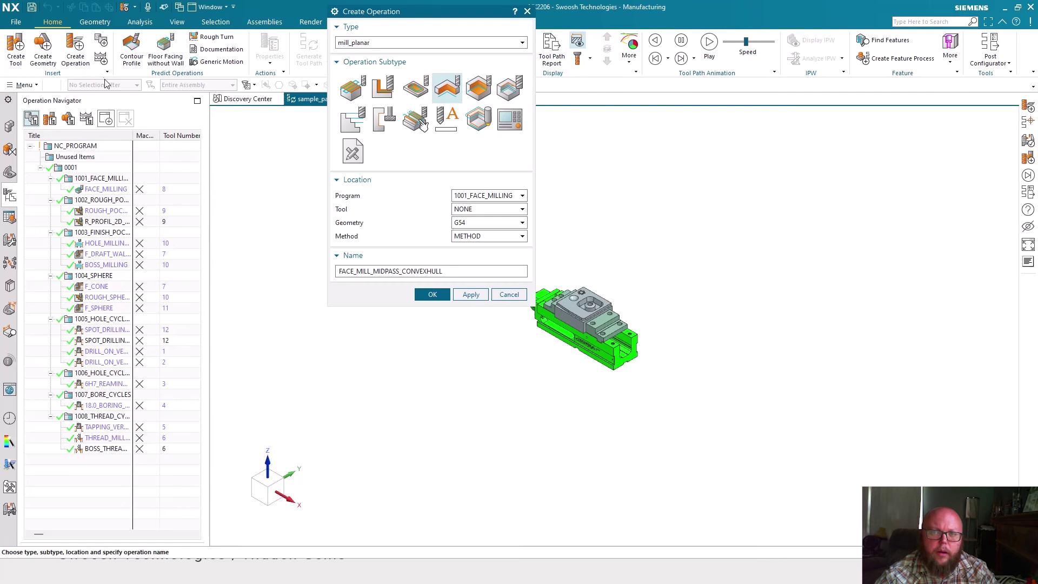
pyautogui.click(435, 43)
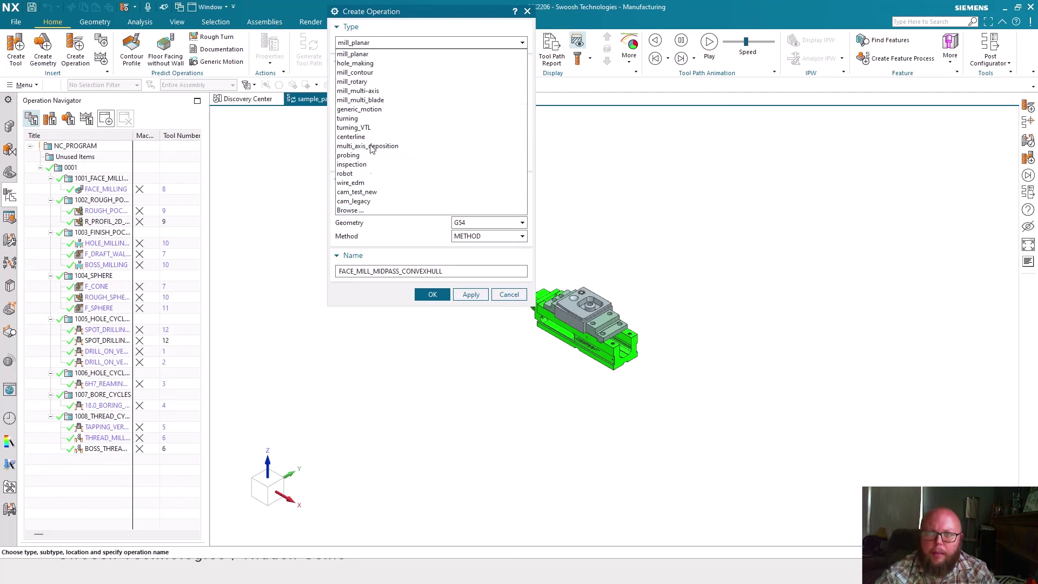
pyautogui.click(521, 295)
pyautogui.click(509, 294)
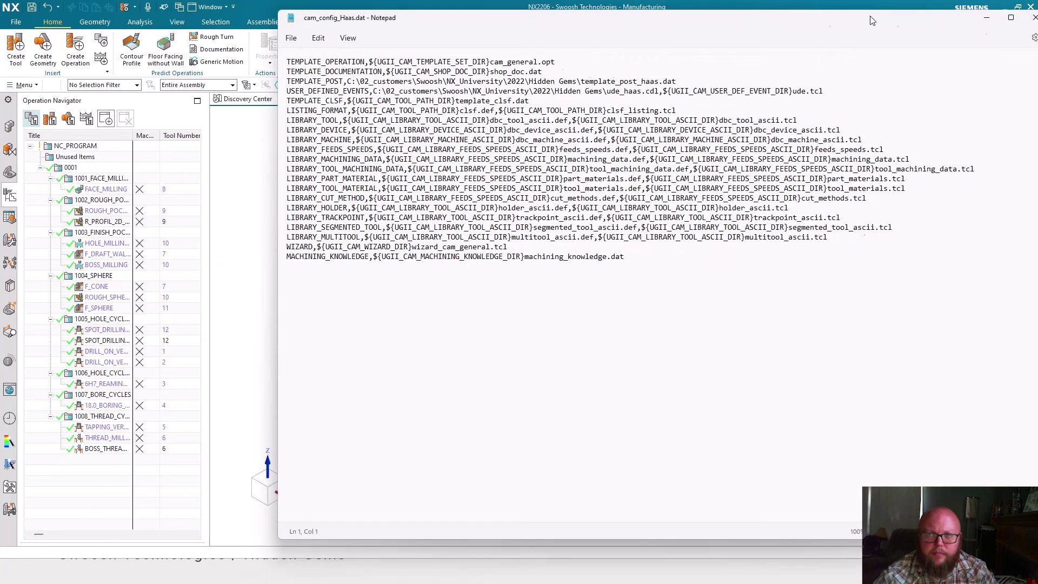
# Step: Examine the TEMPLATE_POST entry of cam_config_Haas.dat in Notepad and the machine posts defined in template_post_haas.dat
pyautogui.moveTo(879, 34); pyautogui.dragTo(773, 34)
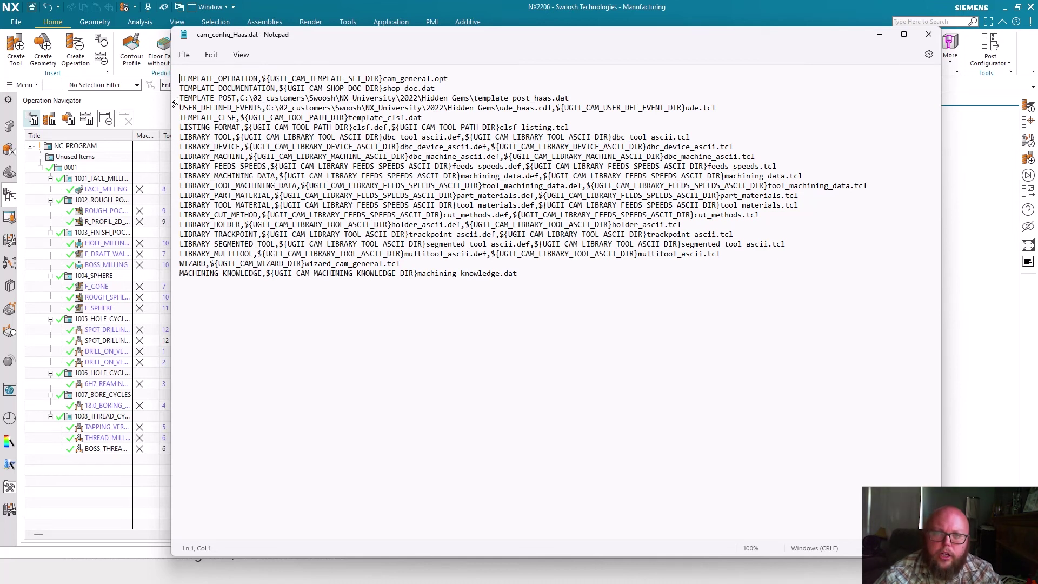
pyautogui.moveTo(177, 99); pyautogui.dragTo(238, 100)
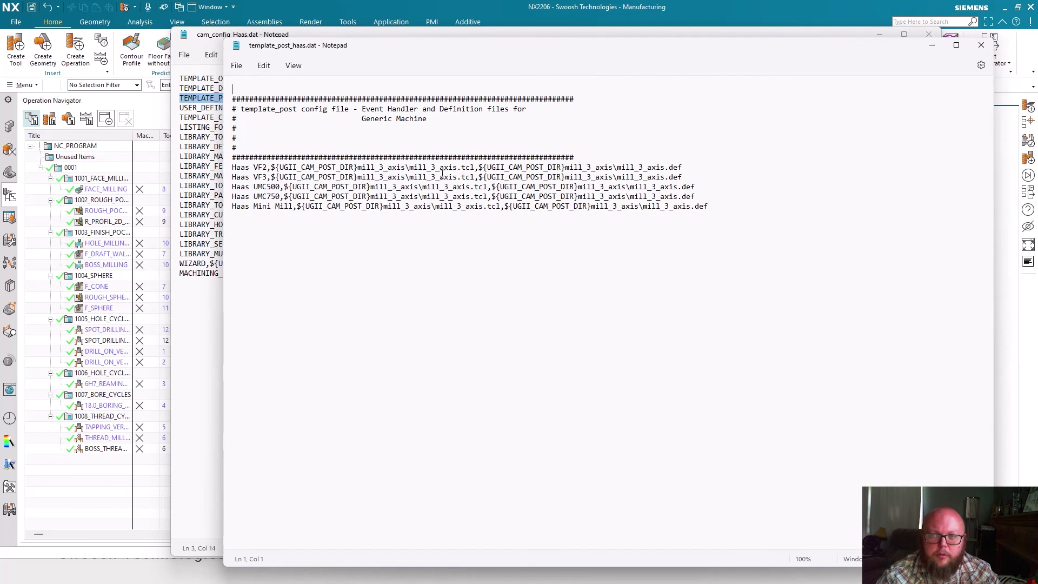
pyautogui.click(981, 45)
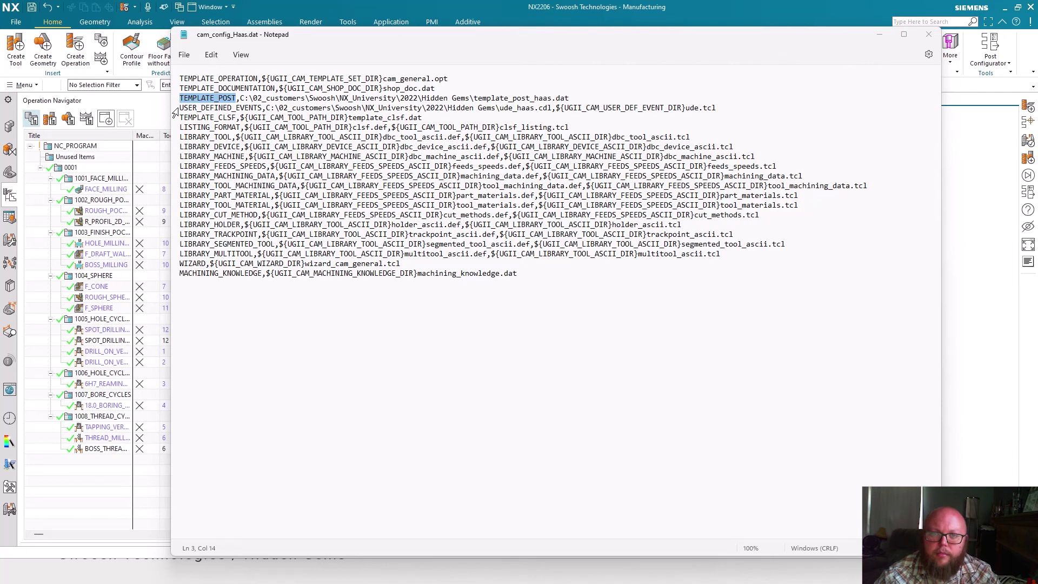
# Step: Examine the USER_DEFINED_EVENTS entry and its ude_haas.cdl reference in cam_config_Haas.dat, then close the file
pyautogui.moveTo(181, 108); pyautogui.dragTo(259, 108)
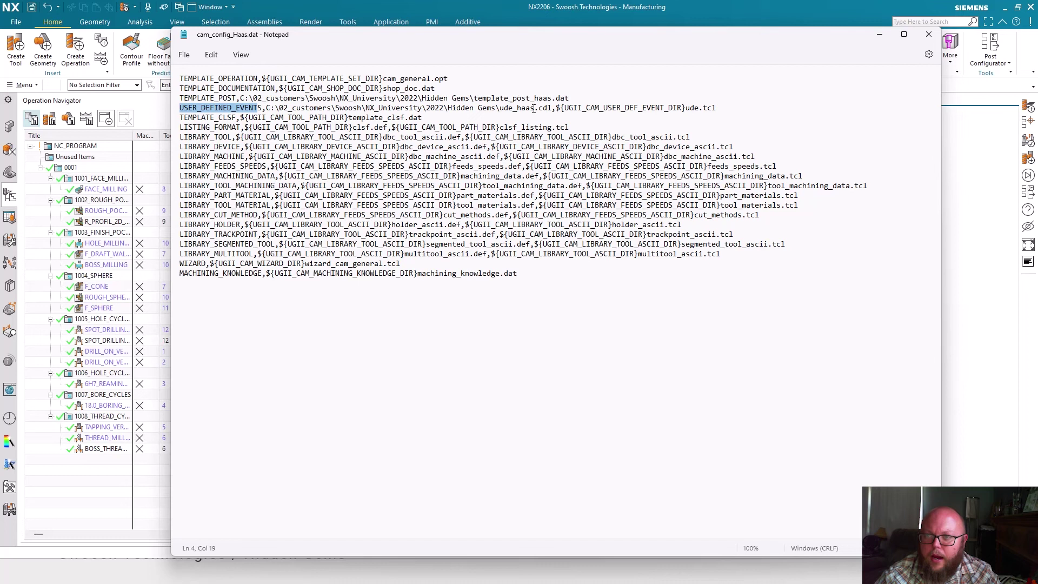
pyautogui.moveTo(501, 108); pyautogui.dragTo(550, 103)
pyautogui.click(499, 127)
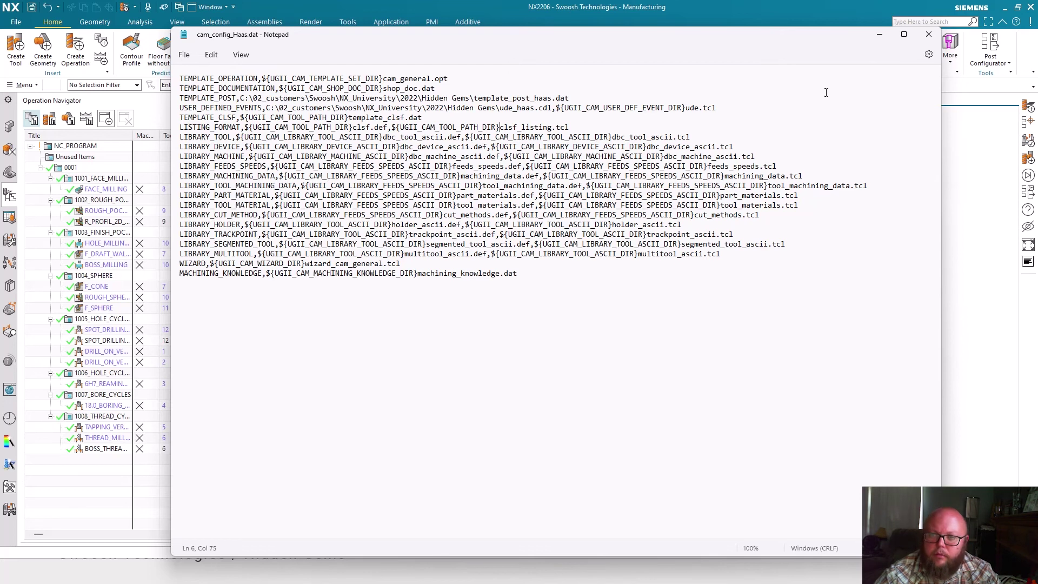
pyautogui.click(929, 34)
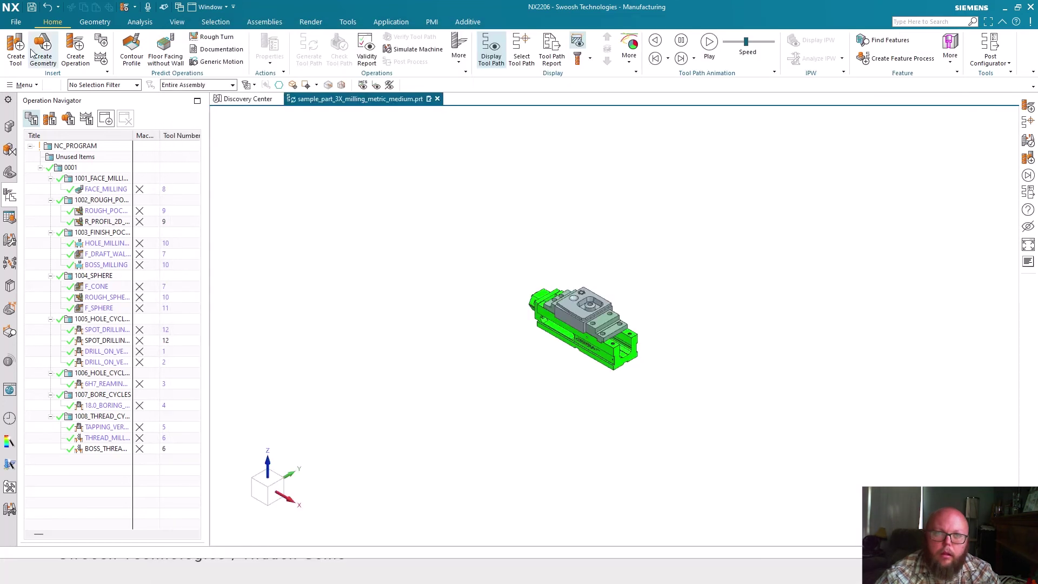
# Step: Set the manufacturing configuration file to cam_config_Haas.dat from the Hidden Gems folder in the Manufacturing Preferences
pyautogui.click(16, 21)
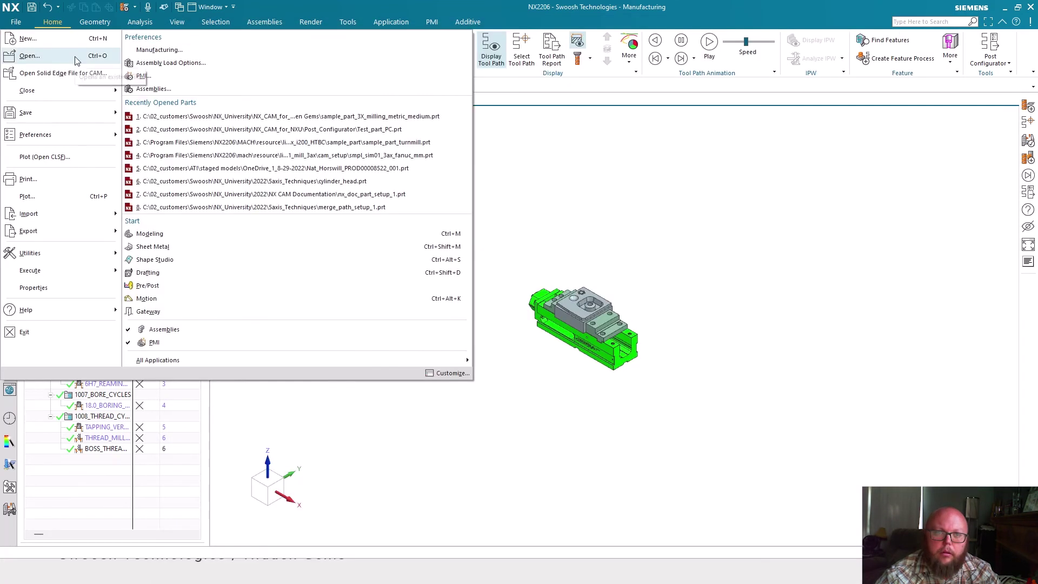
pyautogui.click(149, 53)
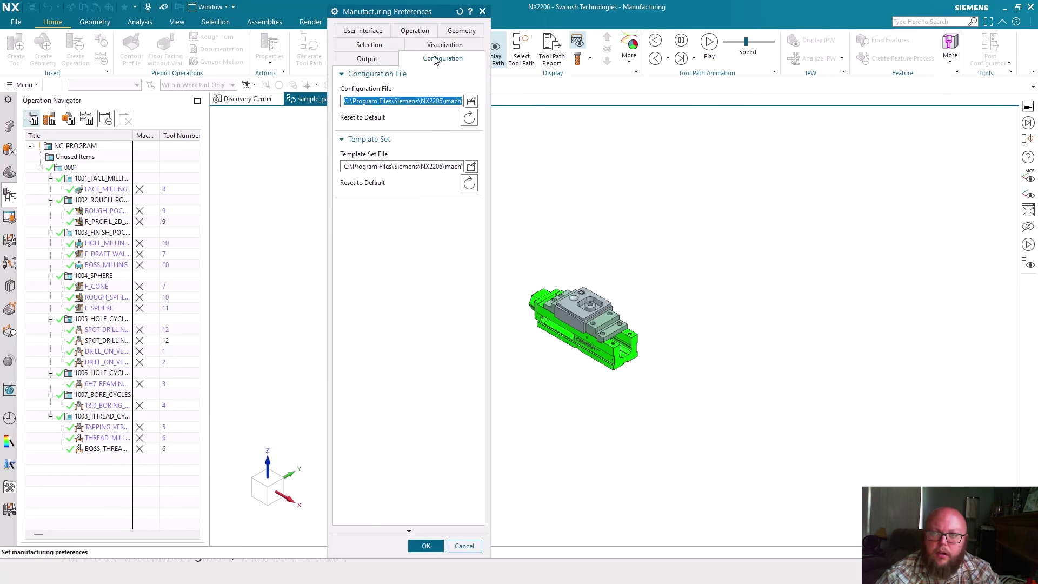
pyautogui.click(471, 101)
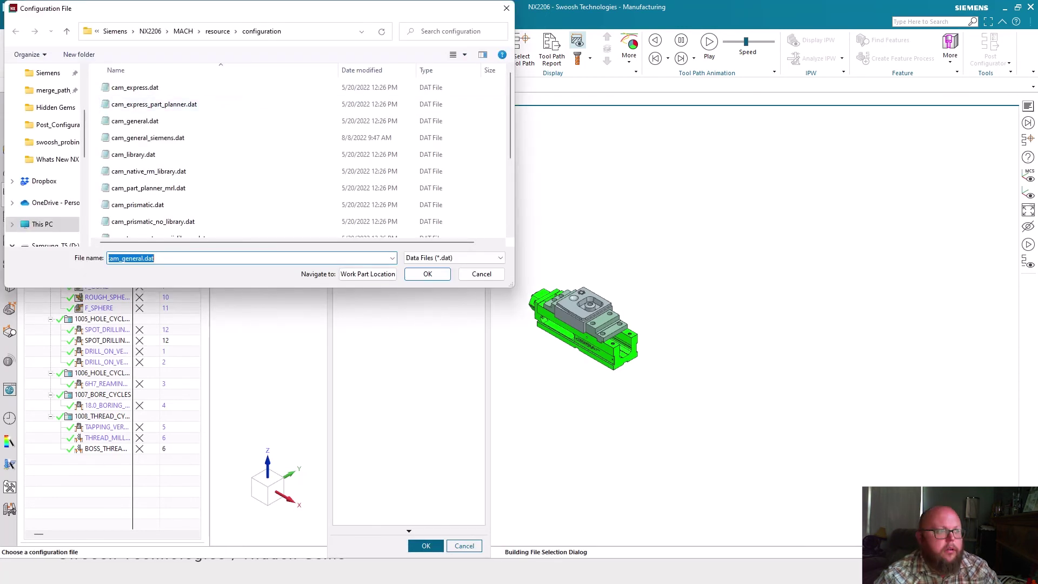
pyautogui.click(325, 32)
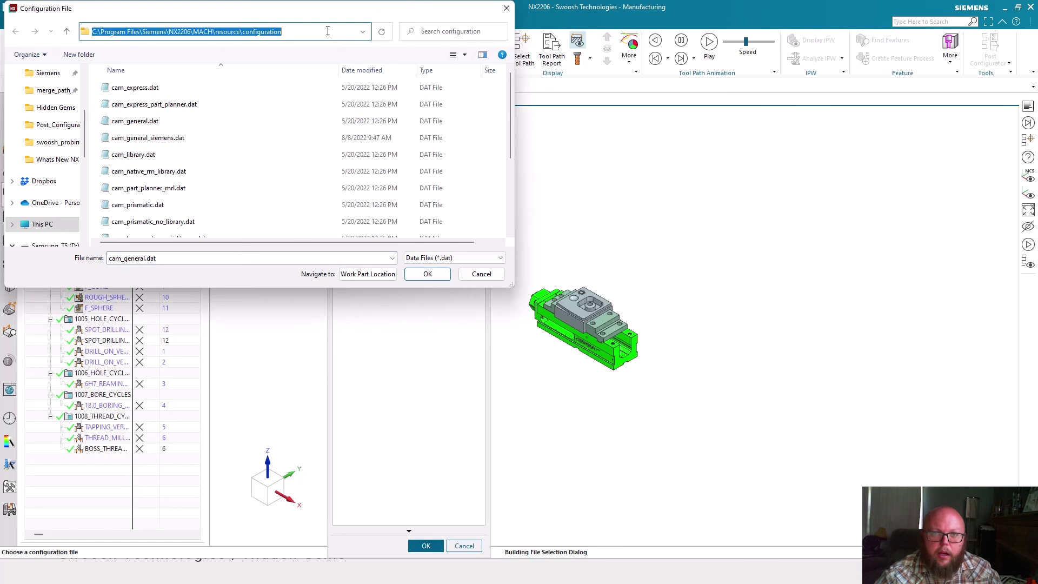
pyautogui.write('D:\\Swoosh\\NX_University\\NX_CAM_for_NXU\\Hidden Gems')
pyautogui.press('Return')
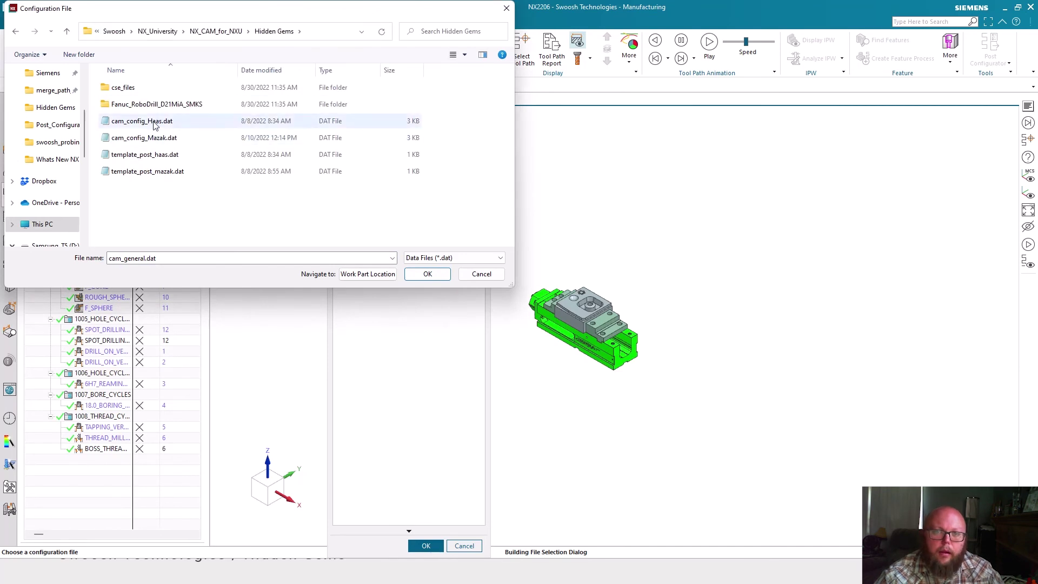
pyautogui.click(124, 121)
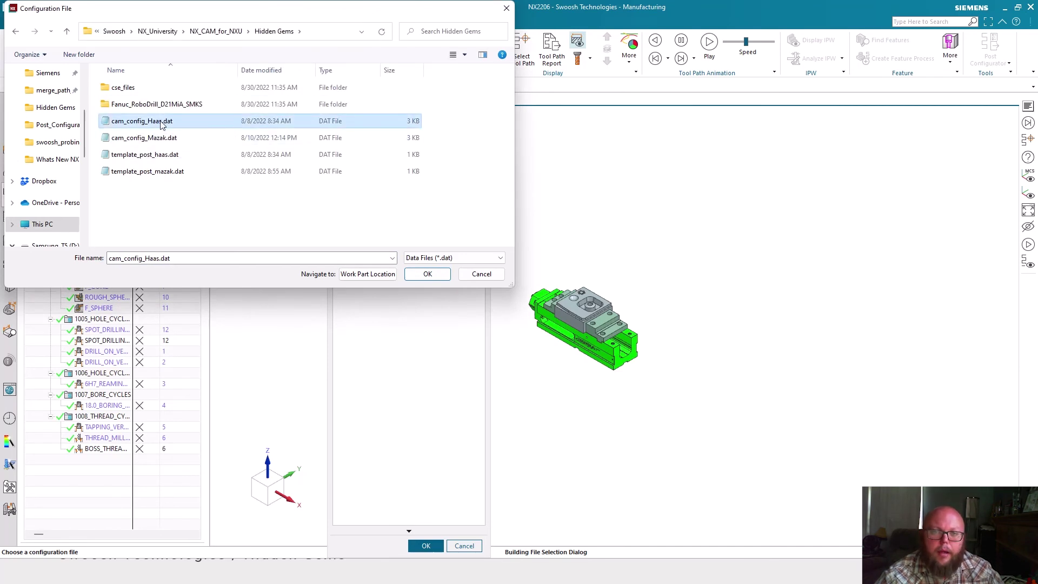
pyautogui.click(443, 276)
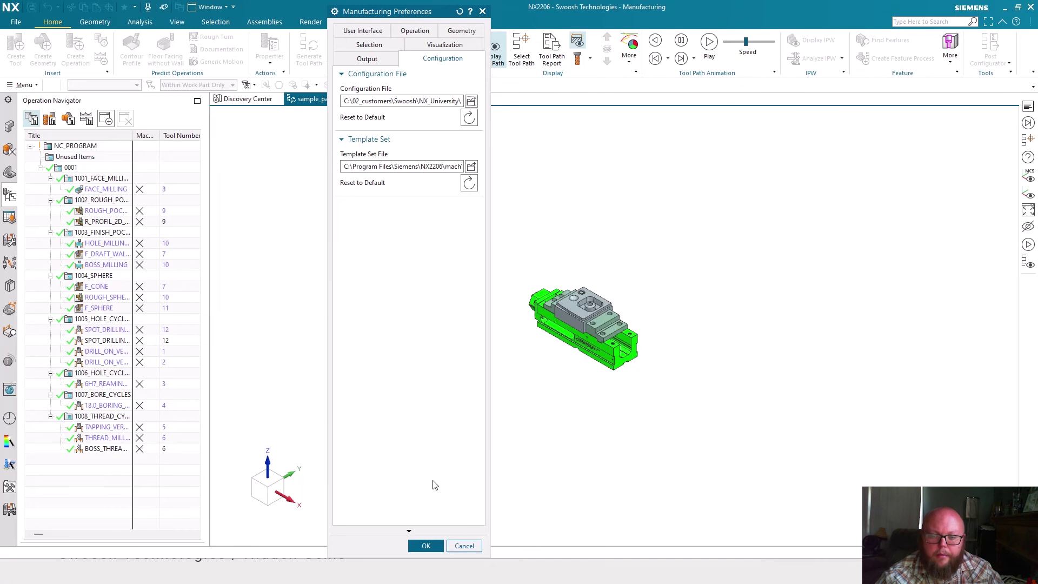
pyautogui.click(423, 546)
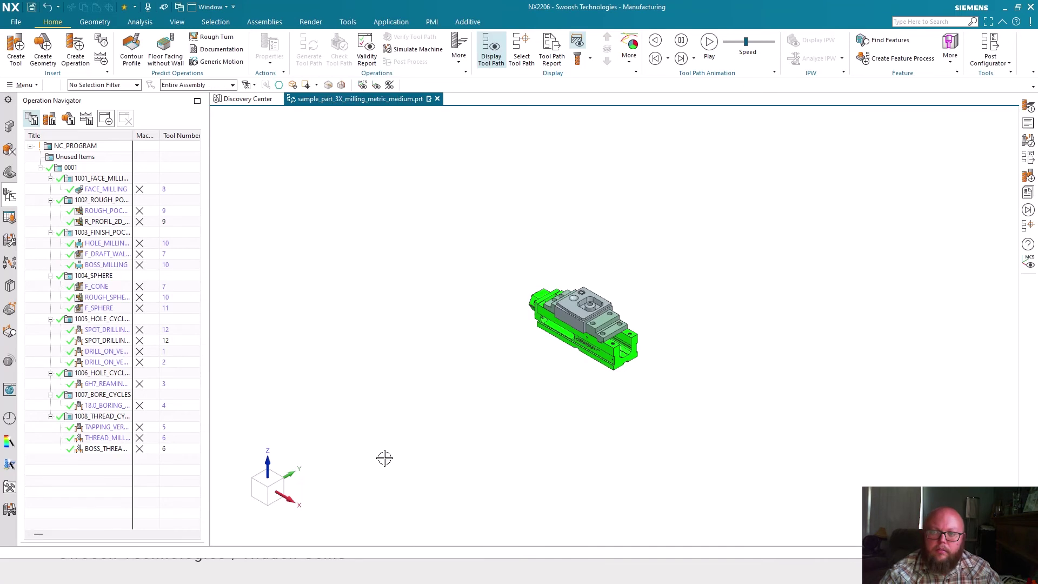
# Step: Review the postprocessors offered for the 1001_FACE_MILLING group, then leave the Postprocess dialog
pyautogui.click(103, 178)
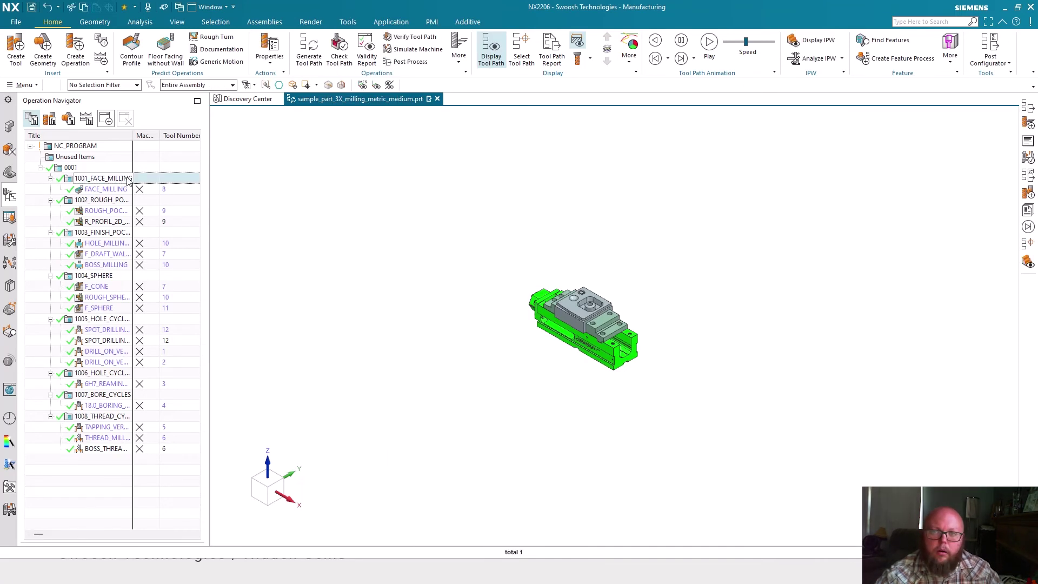
pyautogui.click(414, 63)
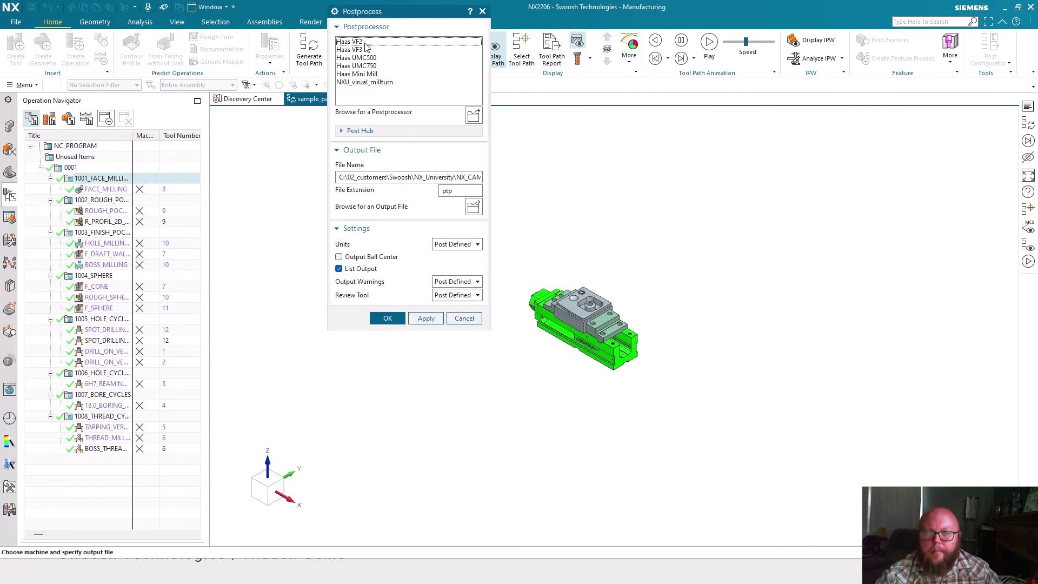
pyautogui.click(387, 318)
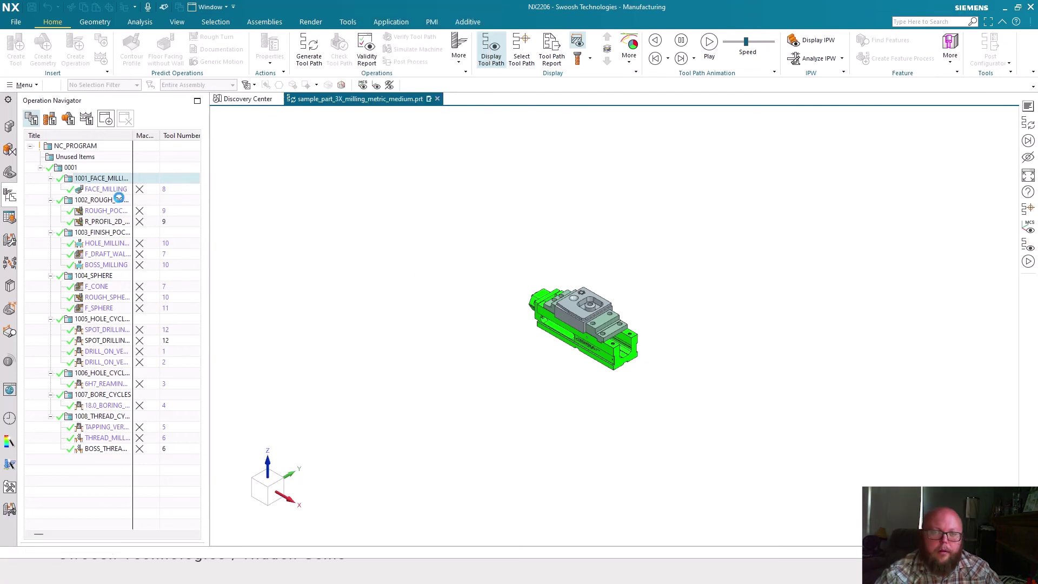
pyautogui.click(519, 311)
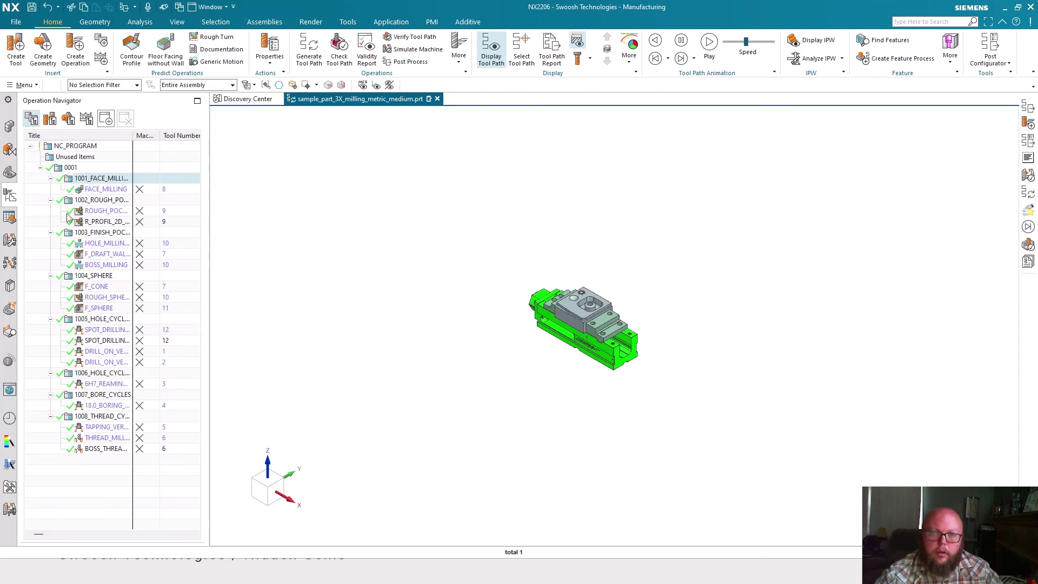
# Step: Examine the user defined start events available for the FACE_MILLING operation, including the Haas-specific ones, then close the dialog without adding any
pyautogui.click(100, 191)
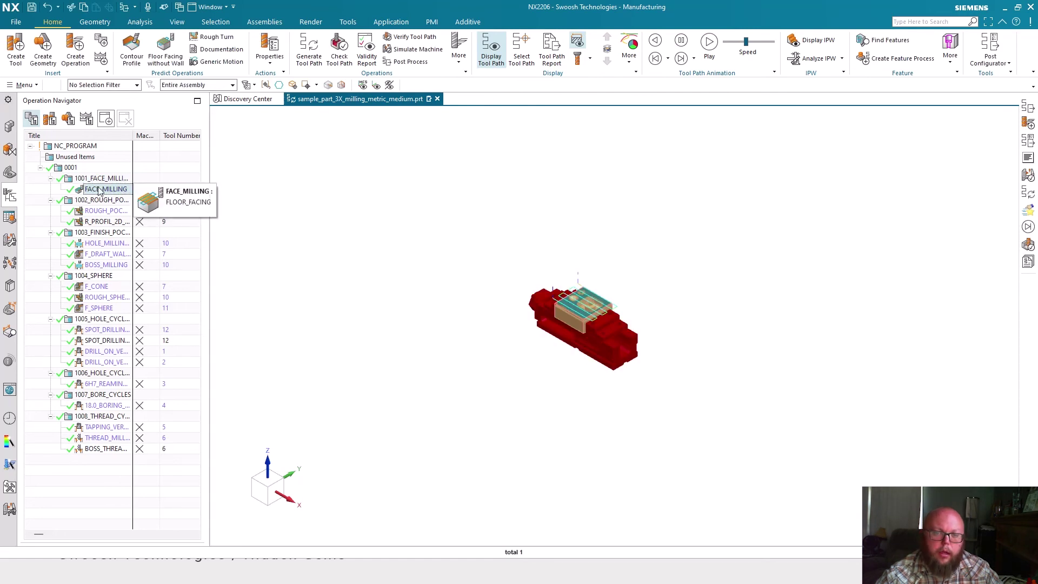
pyautogui.rightClick(96, 190)
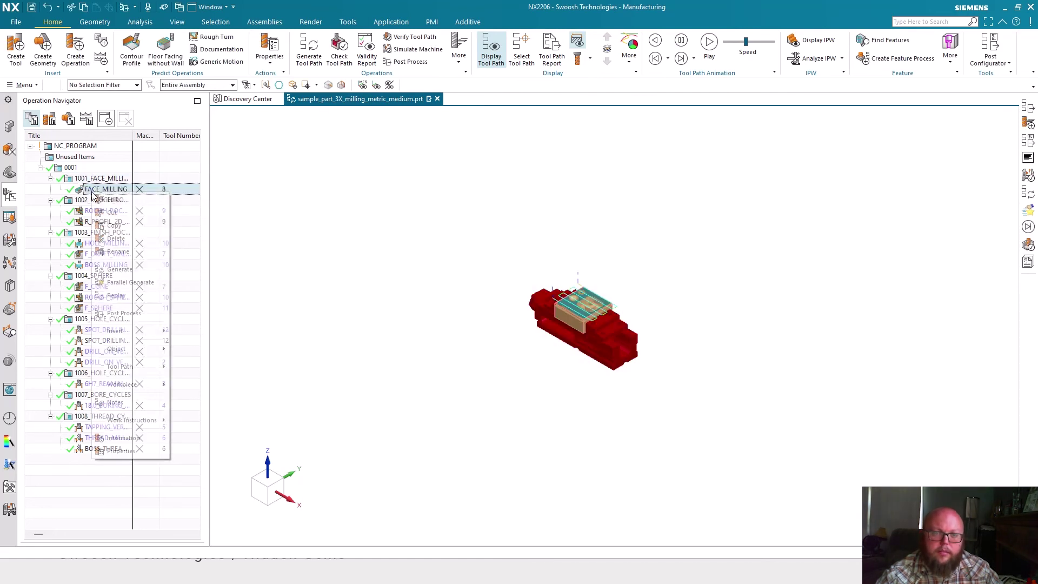
pyautogui.moveTo(135, 350)
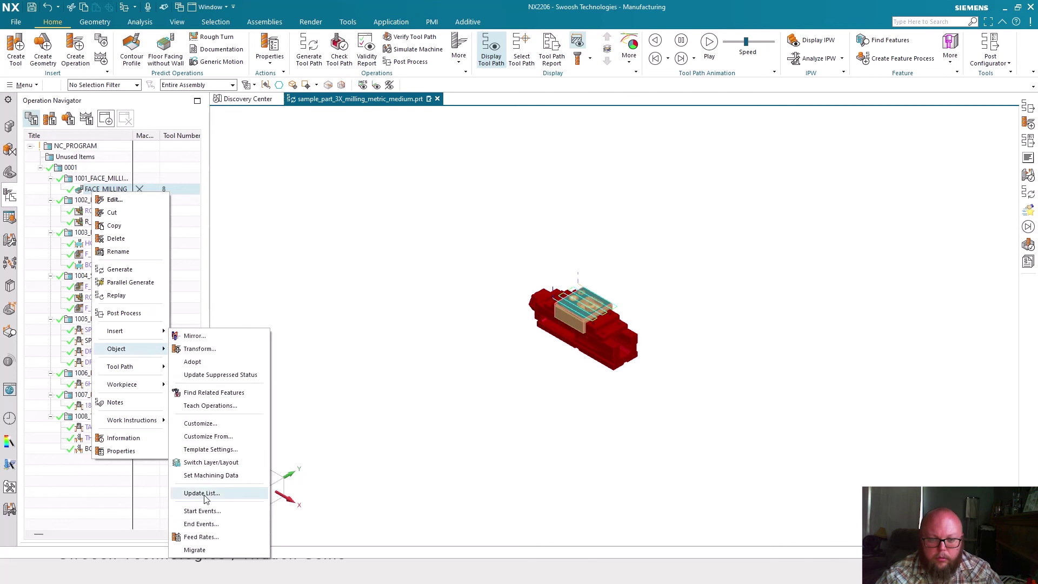
pyautogui.click(210, 511)
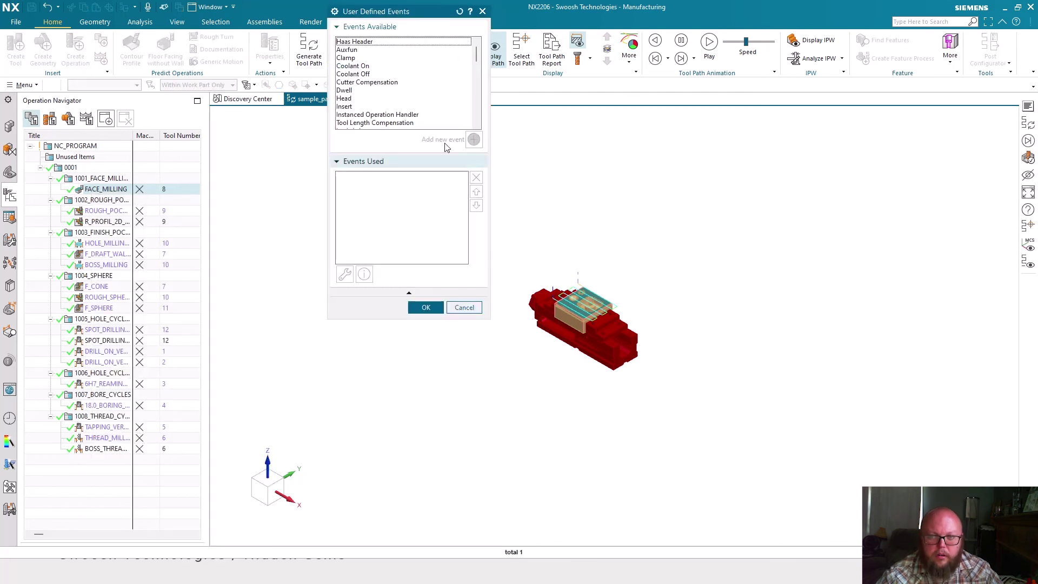
pyautogui.scroll(-8, 432, 108)
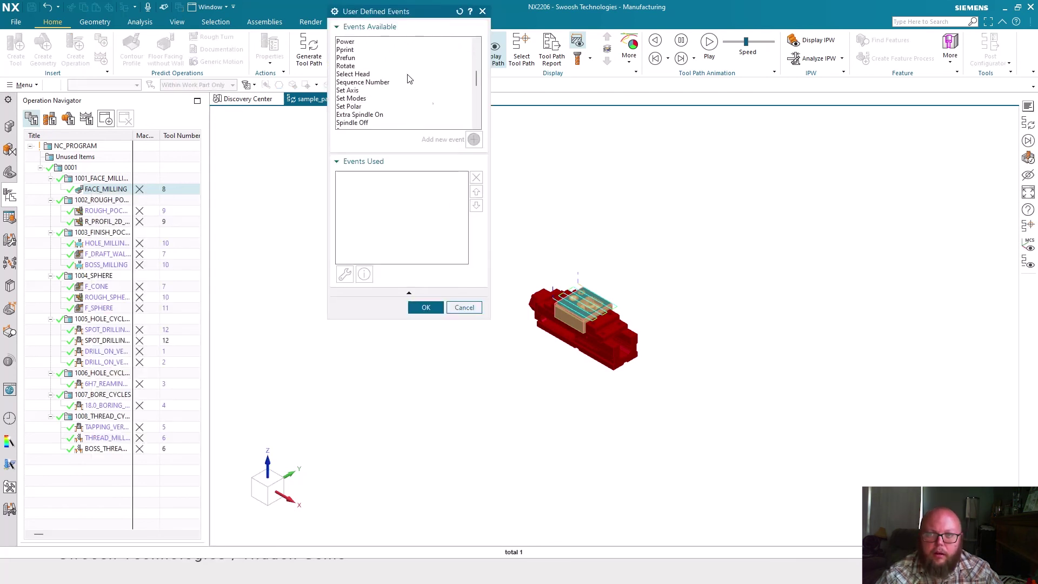
pyautogui.scroll(-1, 365, 76)
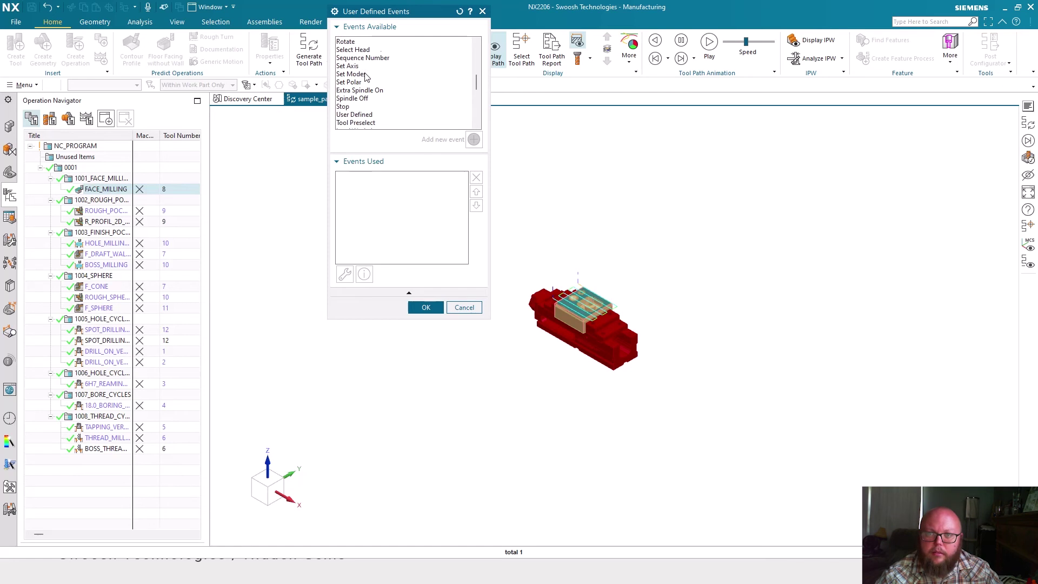
pyautogui.scroll(-5, 365, 77)
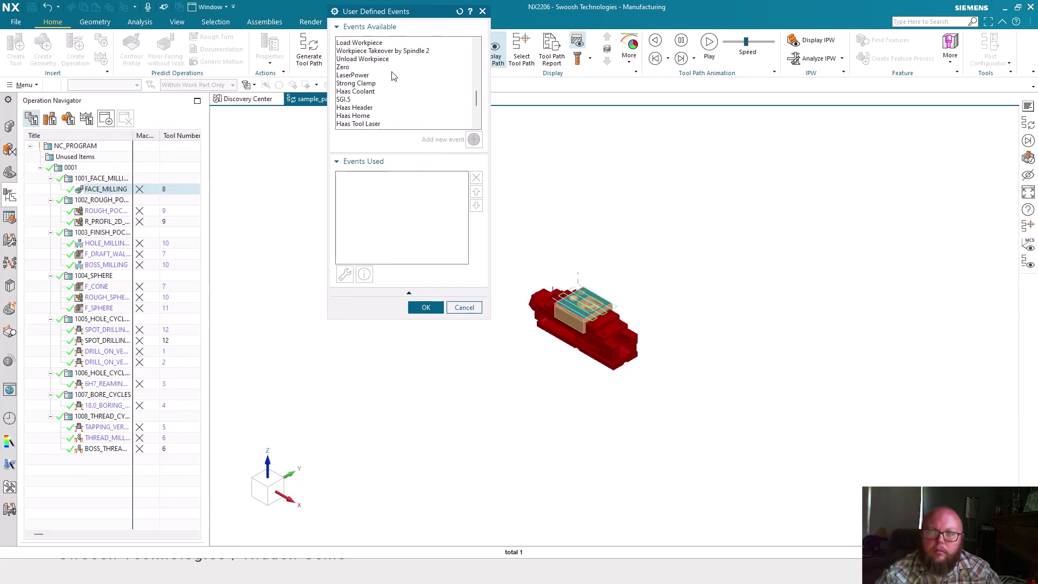
pyautogui.scroll(-3, 393, 76)
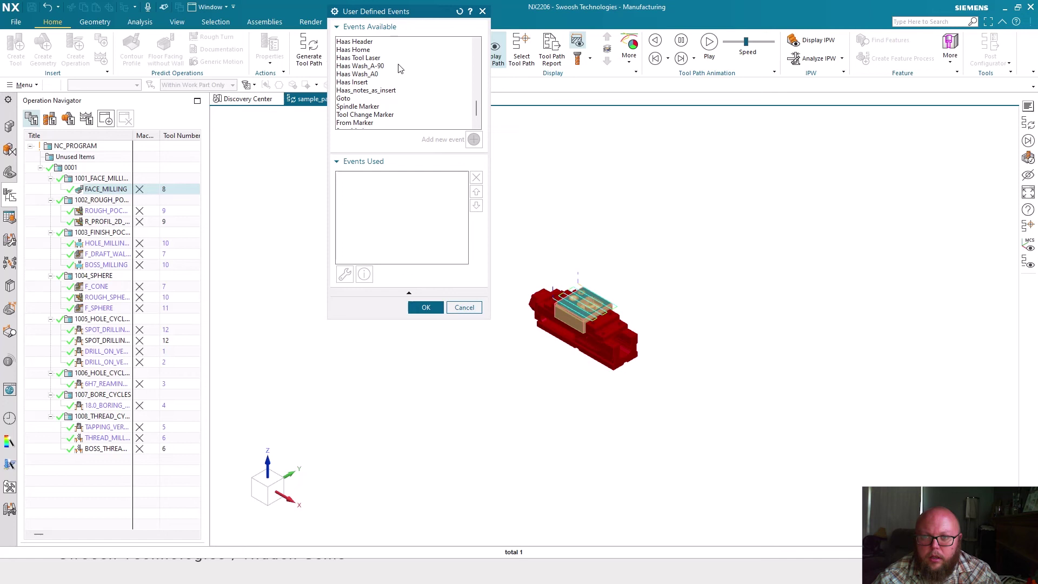
pyautogui.moveTo(436, 16); pyautogui.dragTo(402, 118)
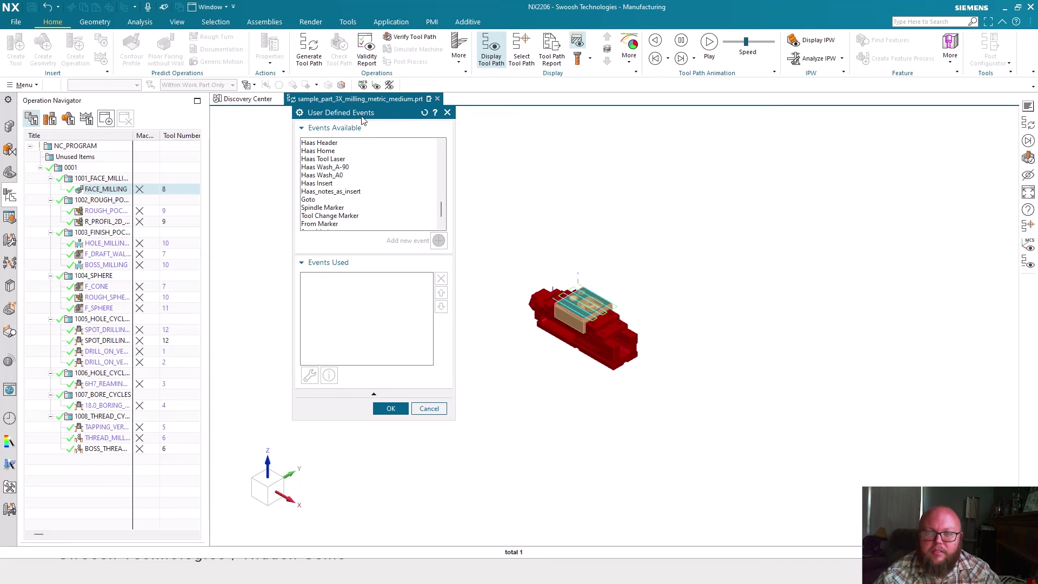
pyautogui.click(447, 113)
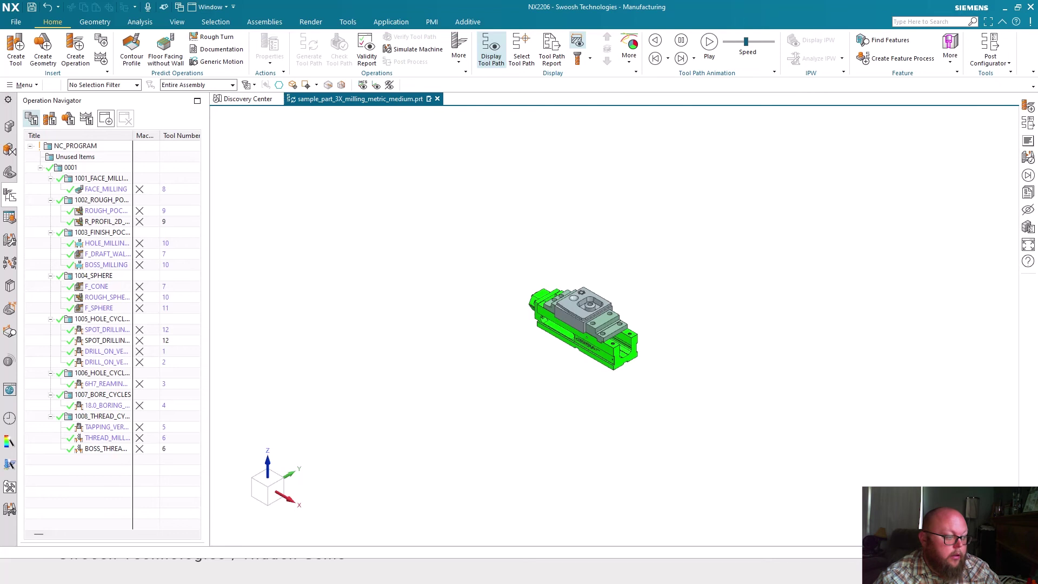
# Step: Switch to ude_haas.cdl in Notepad and examine its event definitions from sts_header through Haas_wash
pyautogui.hotkey('alt', 'Tab')
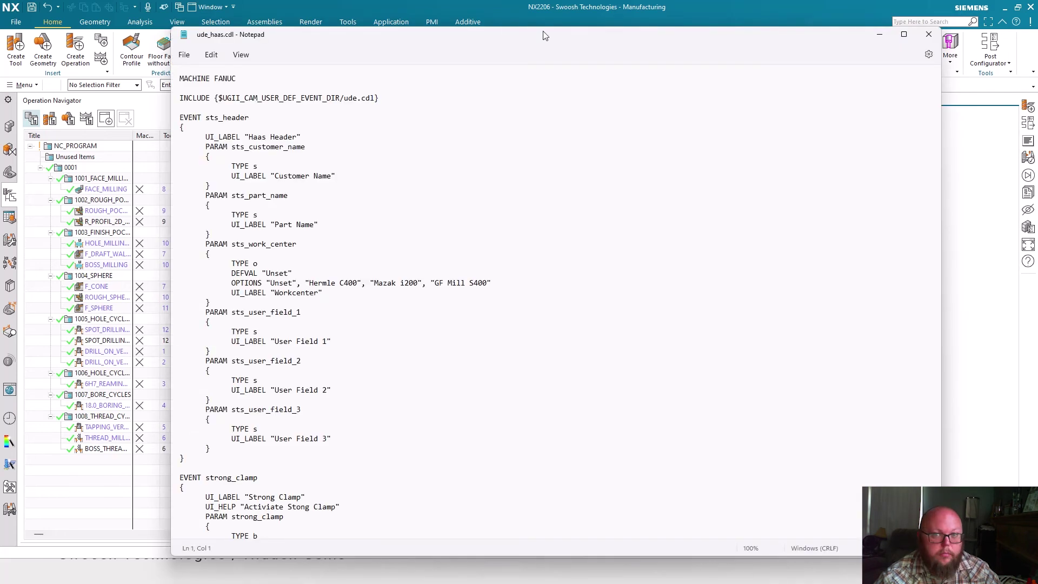
pyautogui.moveTo(320, 37); pyautogui.dragTo(343, 26)
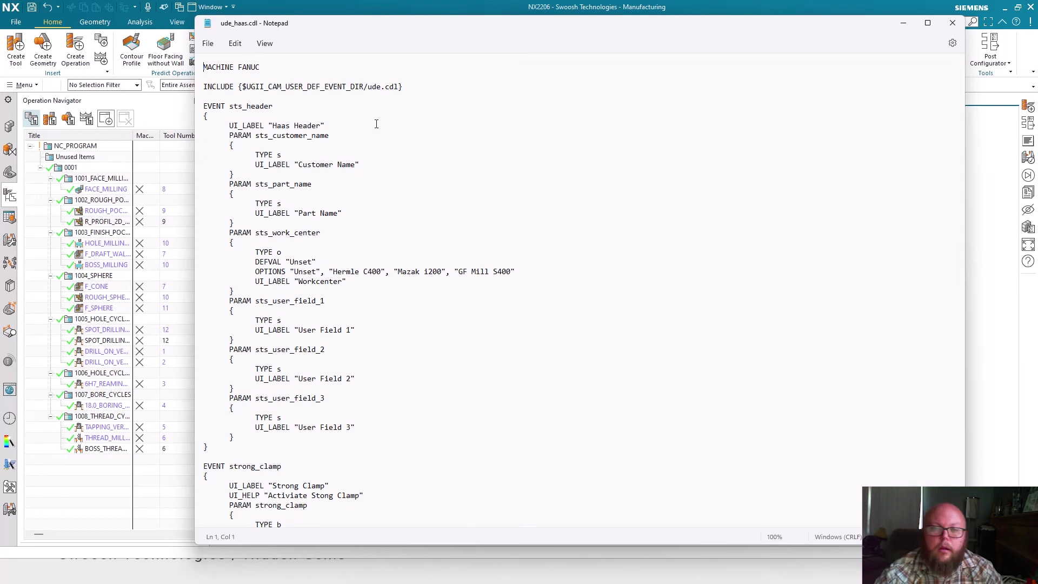
pyautogui.scroll(-6, 235, 100)
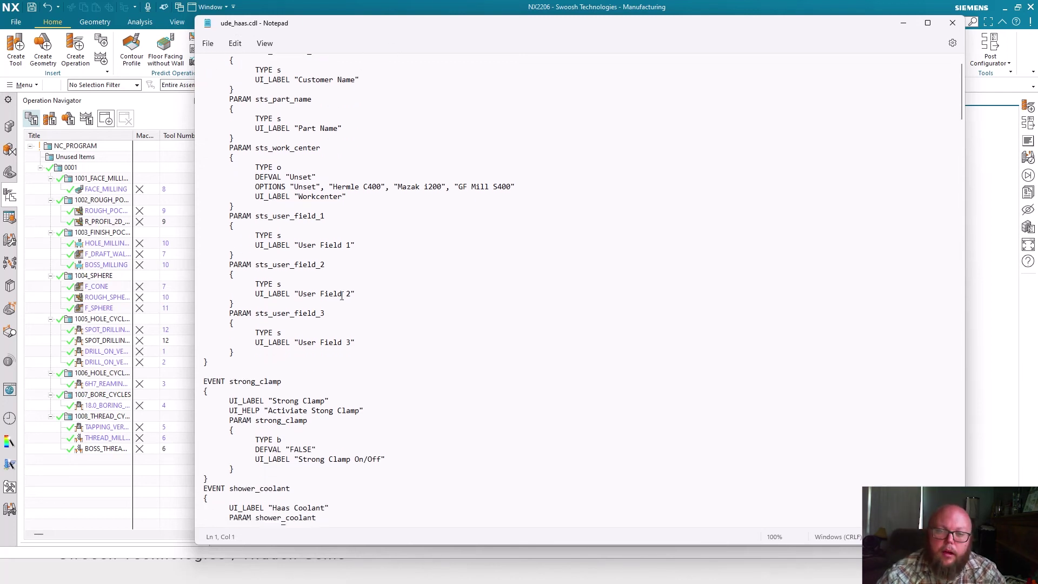
pyautogui.scroll(-18, 317, 258)
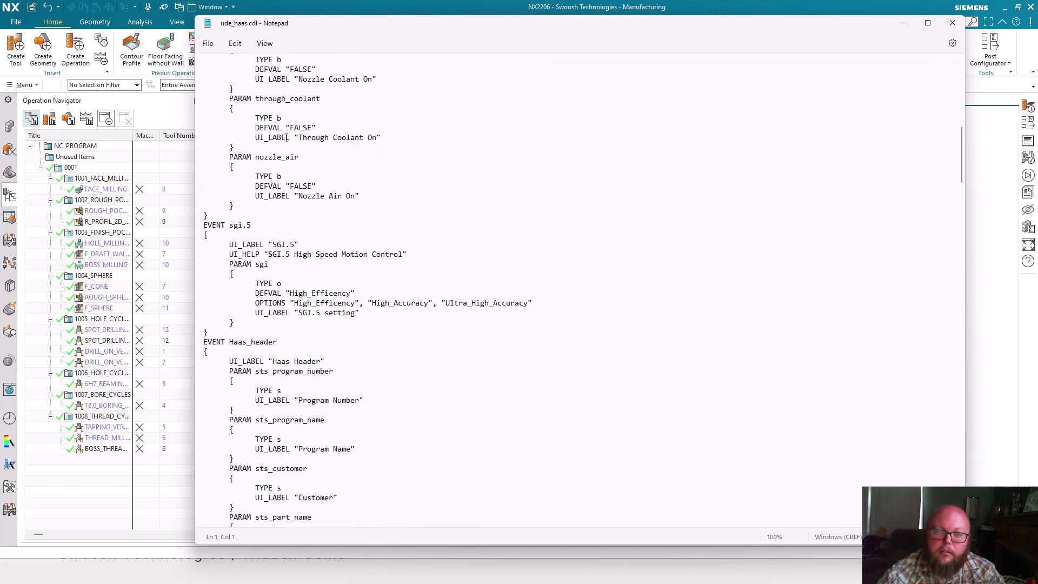
pyautogui.scroll(-9, 306, 331)
pyautogui.scroll(3, 287, 105)
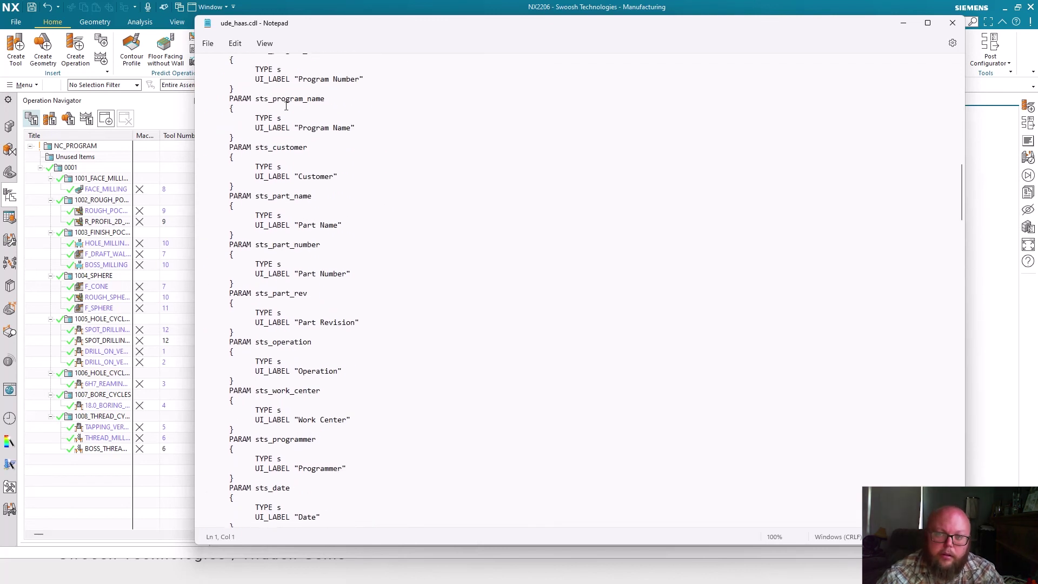
pyautogui.scroll(1, 287, 105)
pyautogui.scroll(-3, 377, 453)
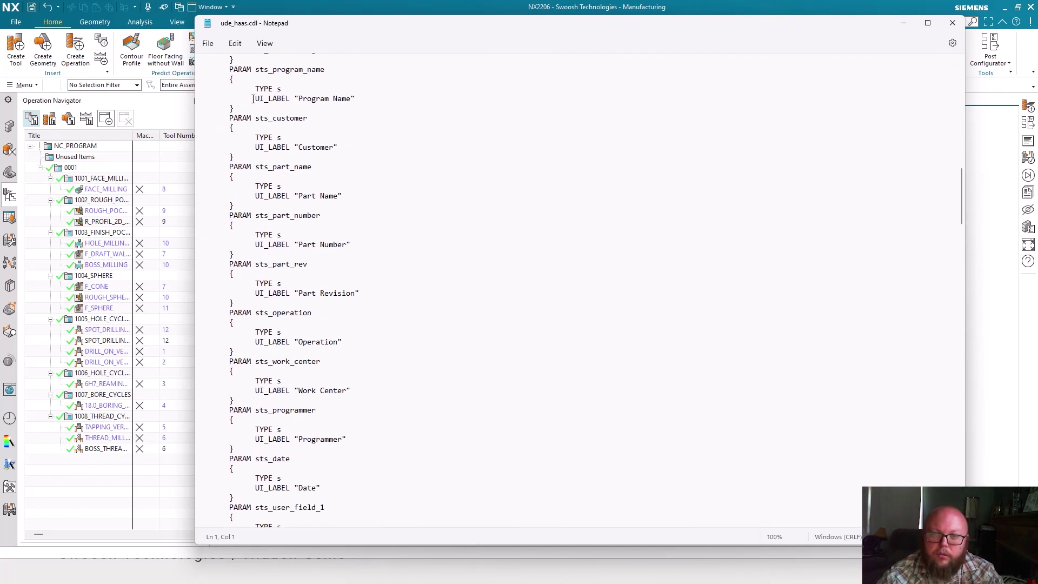
pyautogui.scroll(-20, 377, 453)
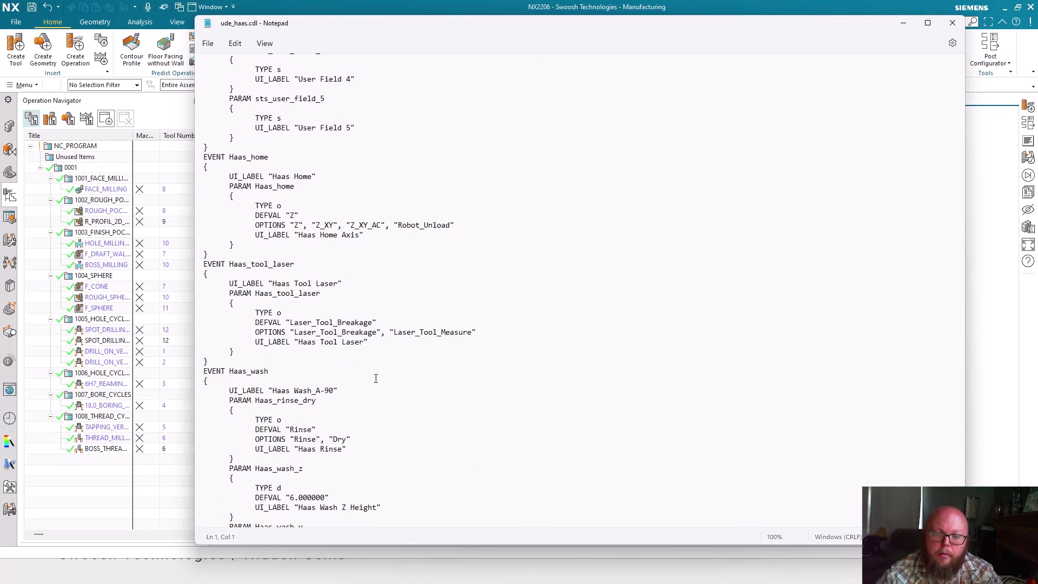
pyautogui.scroll(6, 405, 388)
pyautogui.scroll(20, 405, 388)
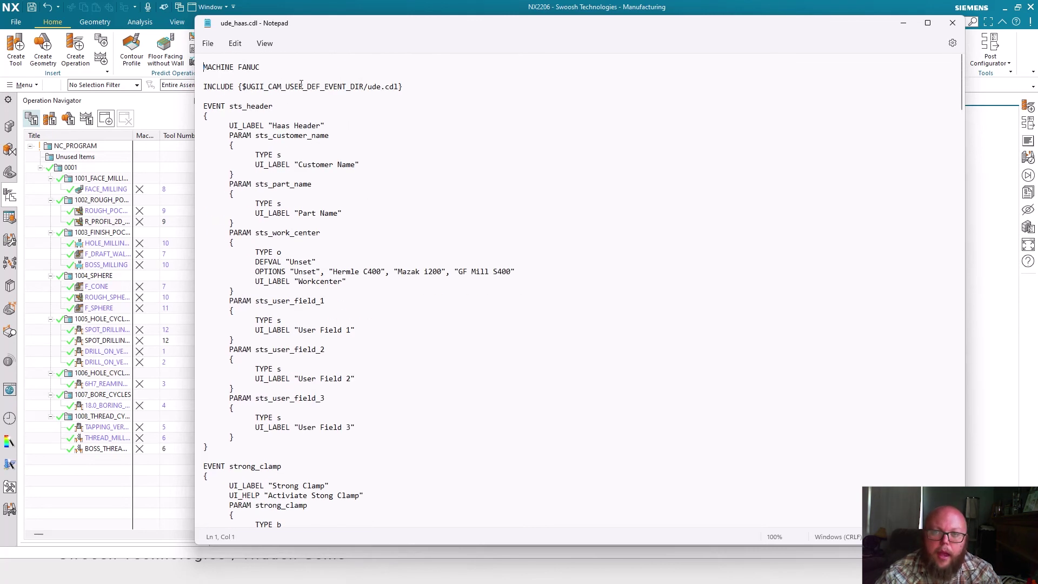
# Step: Examine the INCLUDE line for ude.cdl and the Haas_header parameters in ude_haas.cdl, then close the file
pyautogui.moveTo(422, 88); pyautogui.dragTo(199, 82)
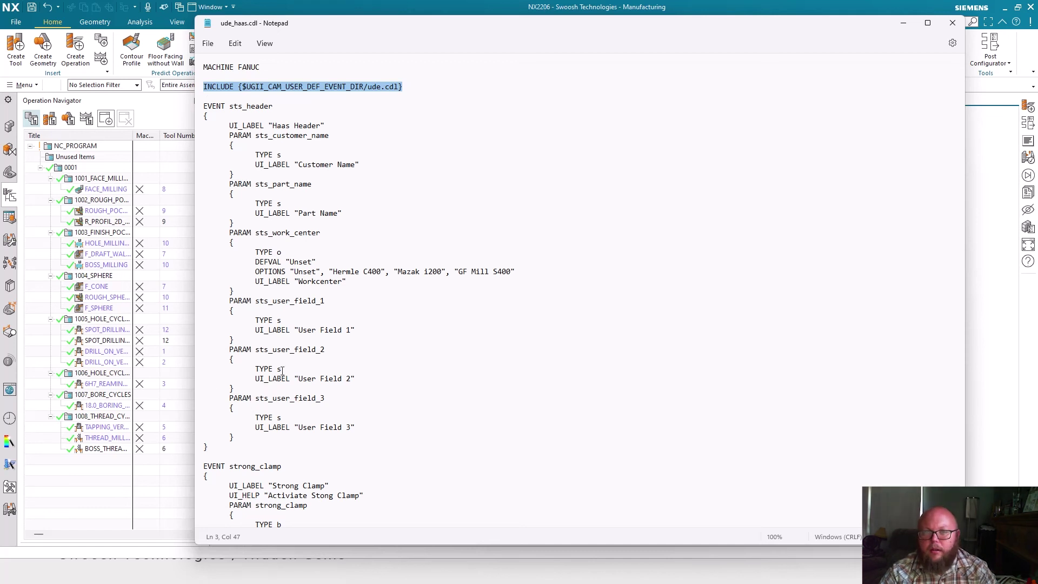
pyautogui.click(413, 87)
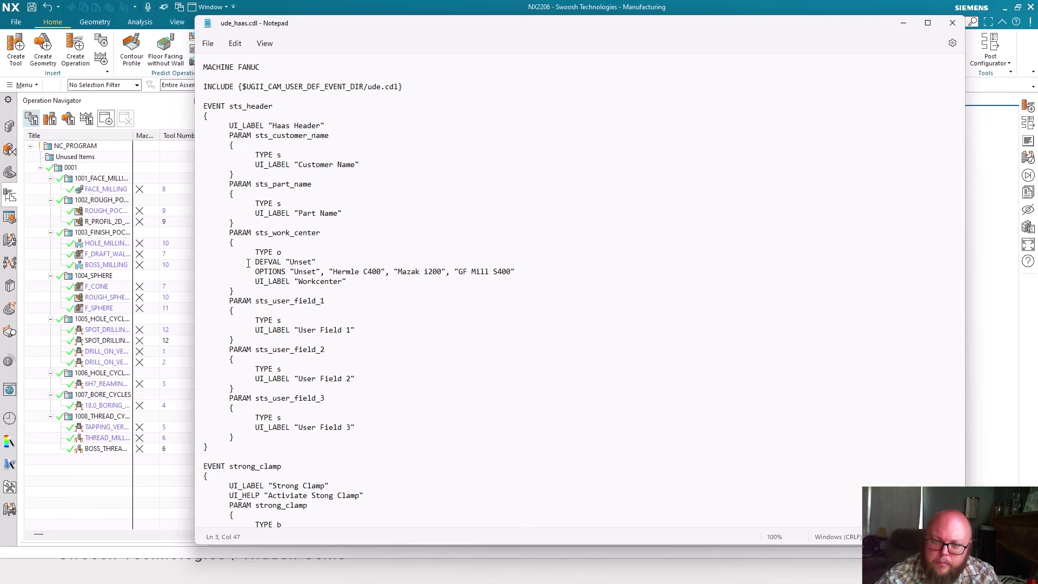
pyautogui.scroll(-20, 248, 263)
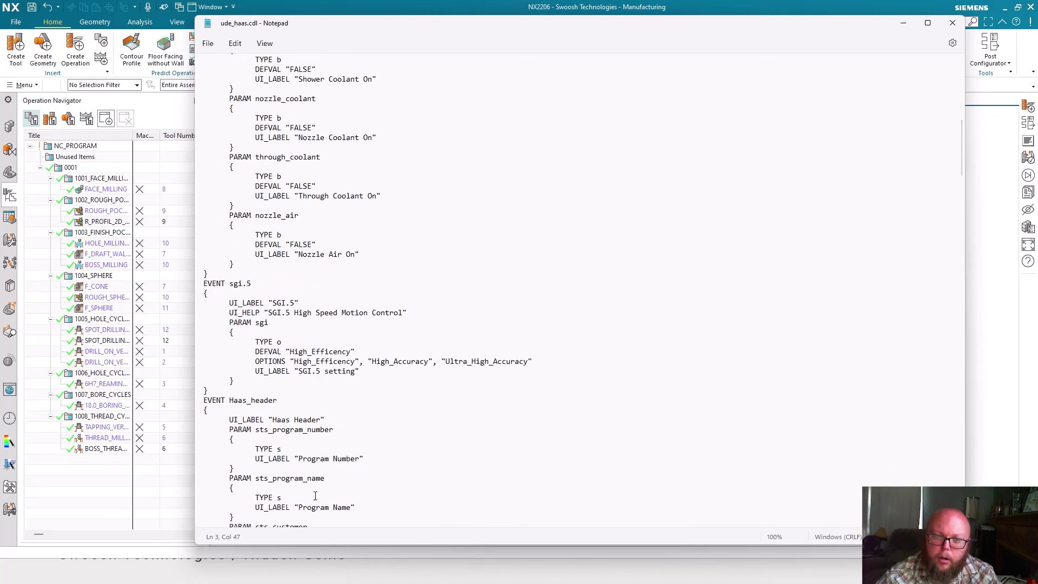
pyautogui.scroll(-20, 315, 496)
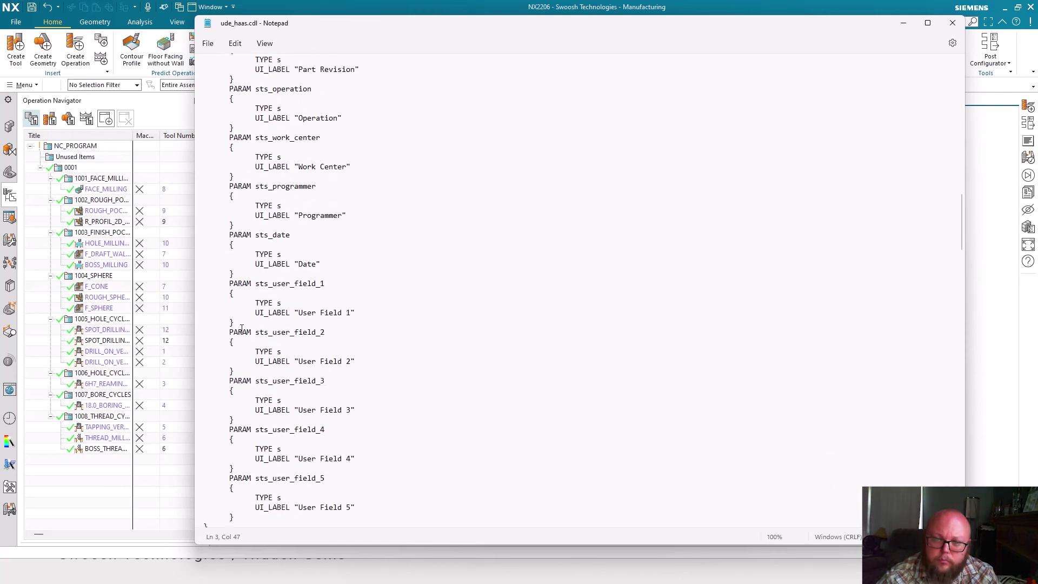
pyautogui.click(953, 23)
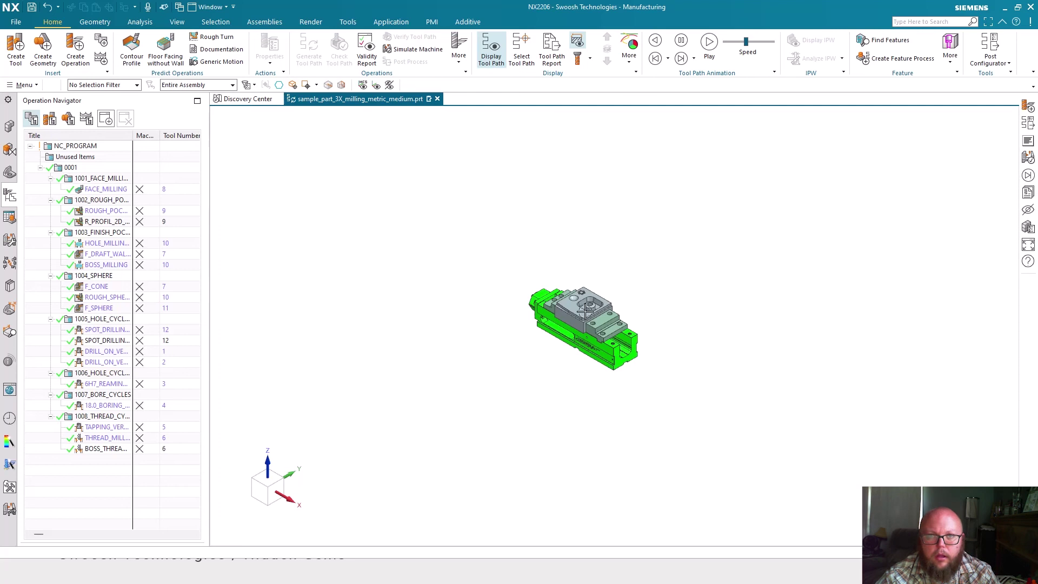
# Step: Set the manufacturing configuration file to cam_config_Mazak.dat from the Hidden Gems folder in the Manufacturing Preferences
pyautogui.click(25, 22)
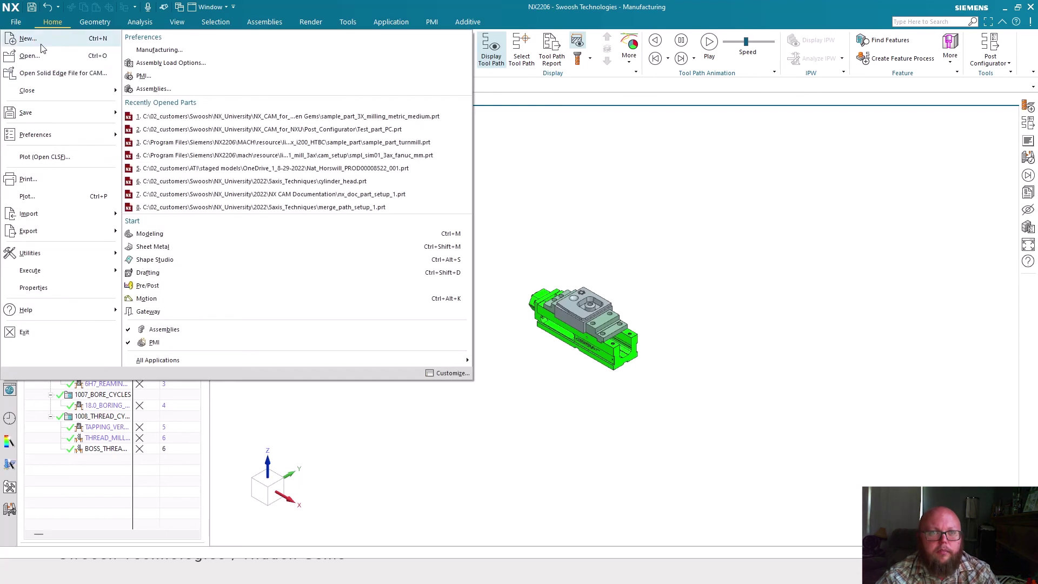
pyautogui.click(206, 49)
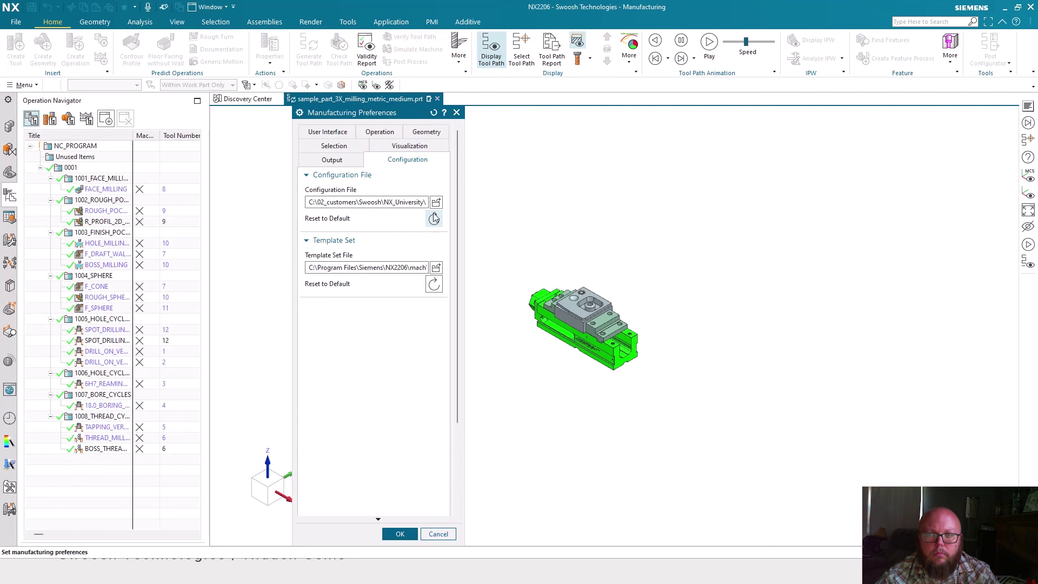
pyautogui.click(435, 202)
pyautogui.click(167, 138)
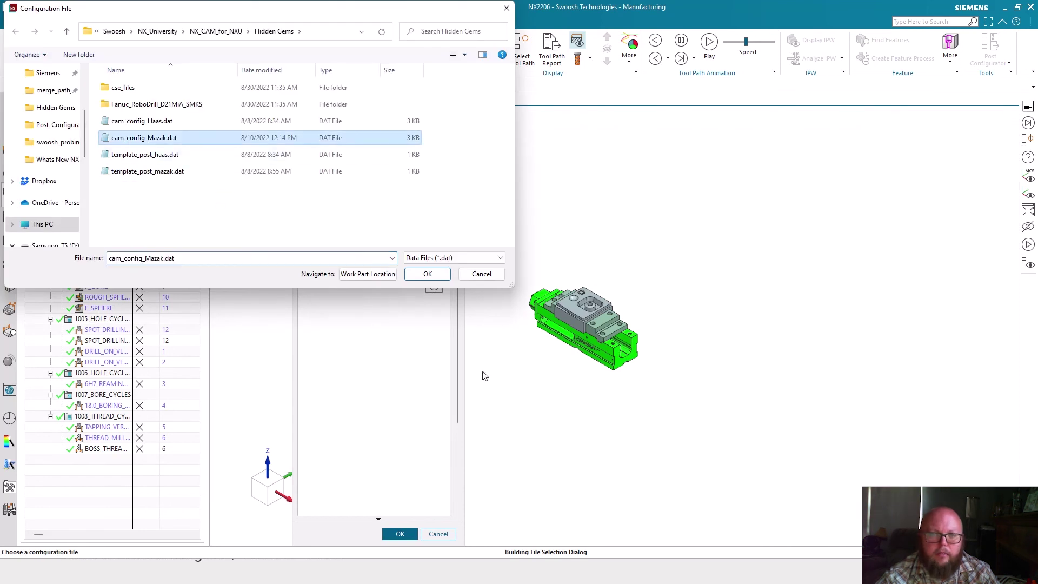
pyautogui.click(428, 273)
pyautogui.click(400, 534)
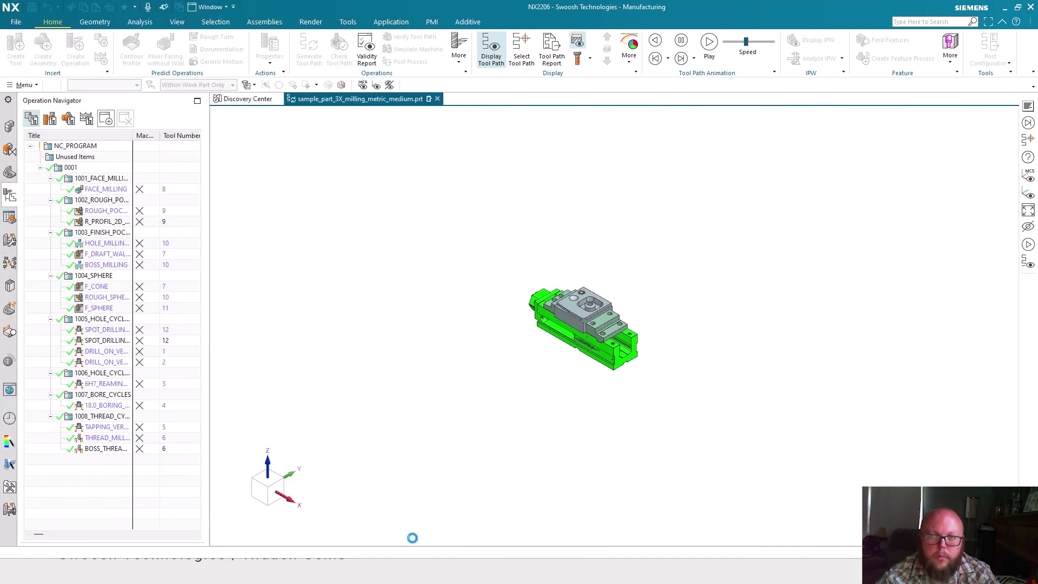
# Step: Review the postprocessors available for the 1001_FACE_MILLING group under the Mazak configuration, then leave postprocessing without generating output
pyautogui.click(77, 181)
pyautogui.click(407, 61)
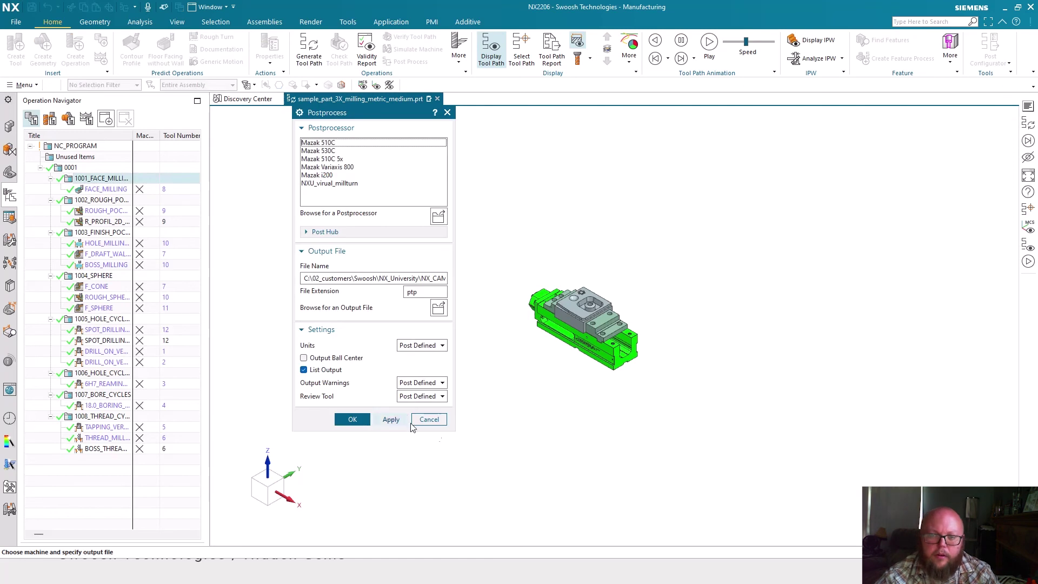
pyautogui.click(429, 421)
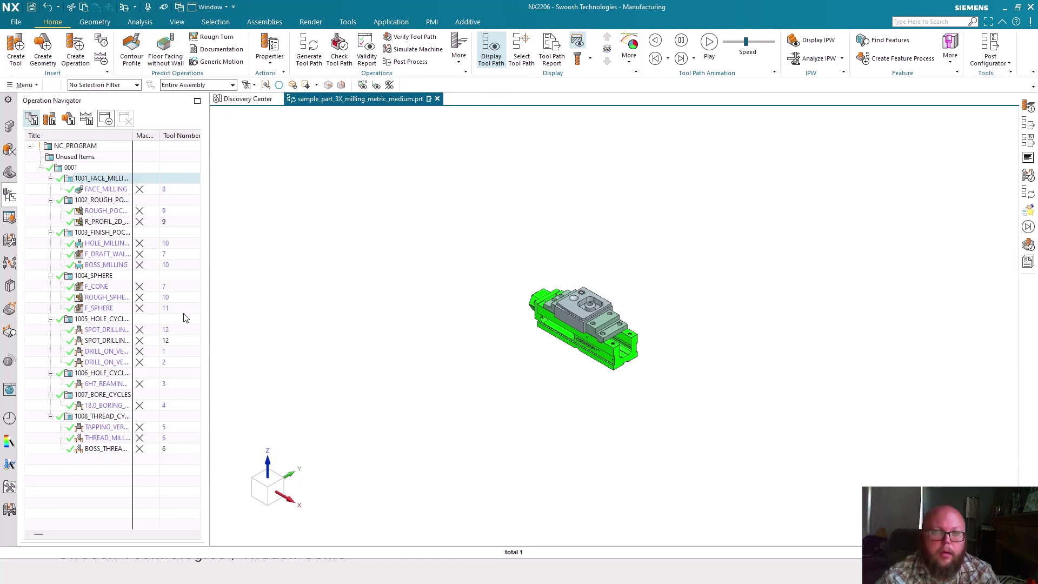
# Step: Examine the operation types available for creating an operation, then leave the Create Operation dialog without making one
pyautogui.click(83, 54)
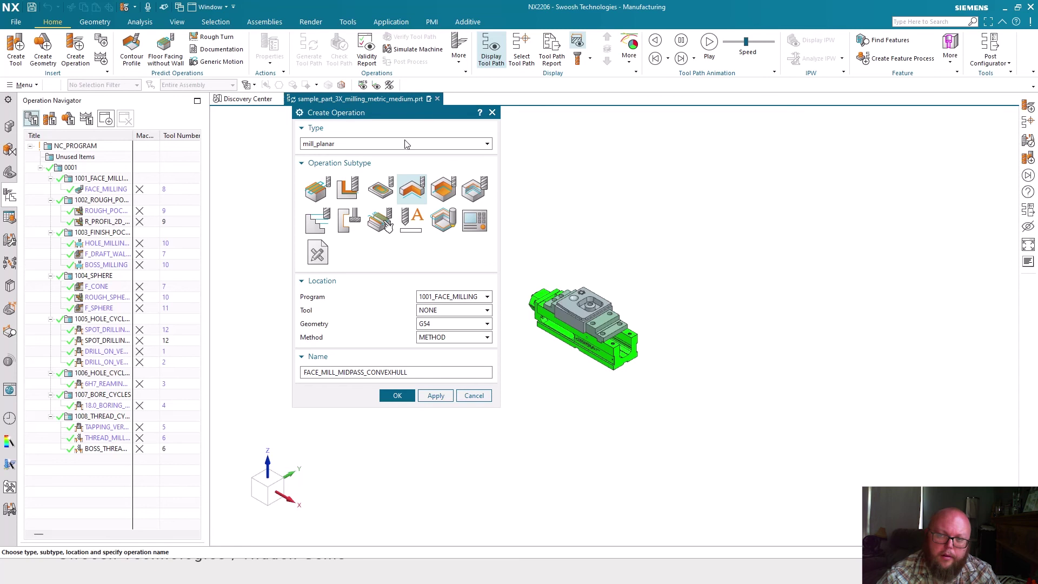
pyautogui.moveTo(392, 114); pyautogui.dragTo(322, 92)
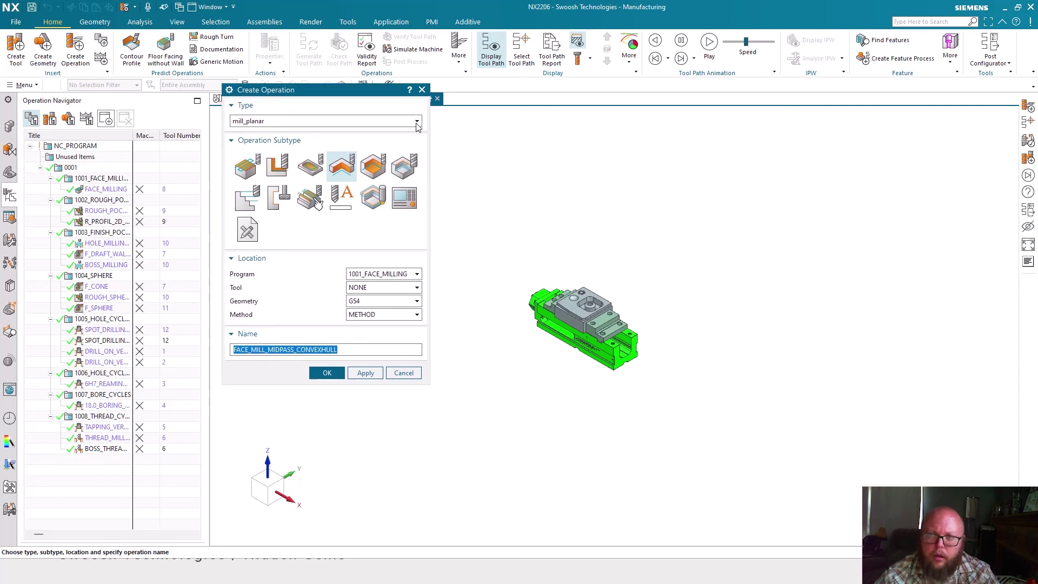
pyautogui.click(417, 123)
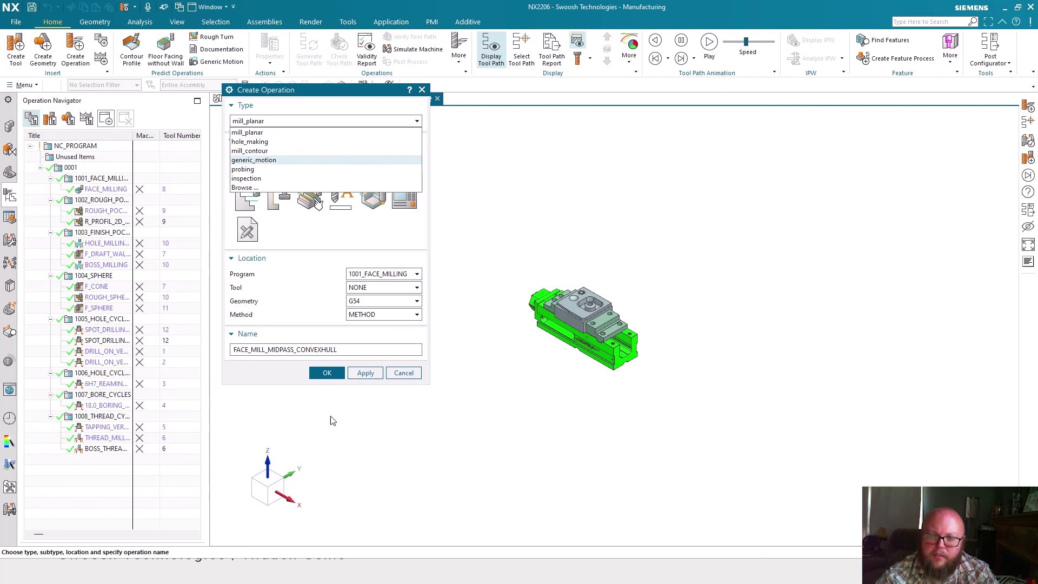
pyautogui.click(410, 376)
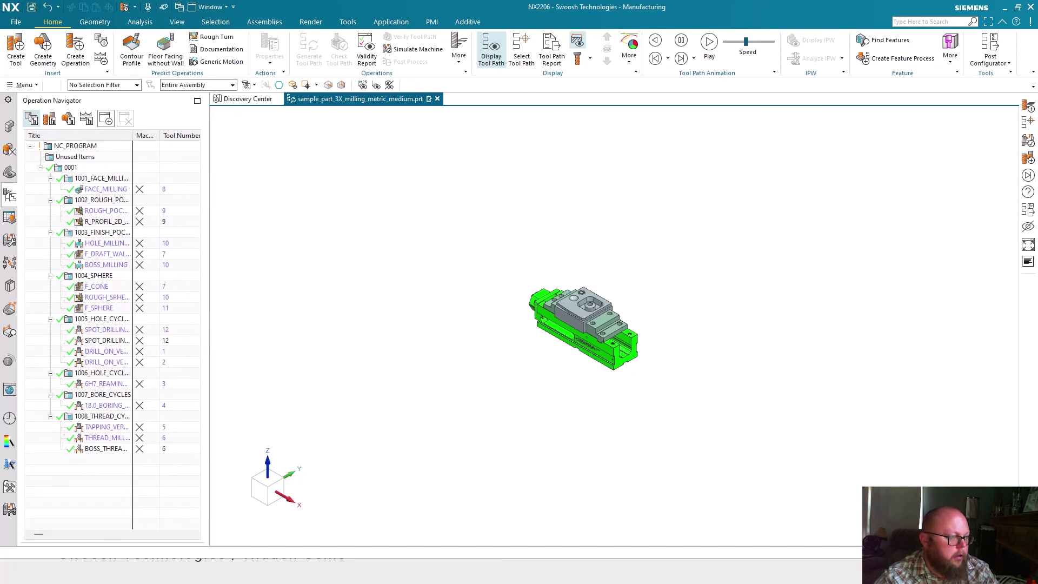
# Step: Switch to cam_config_Mazak.dat in Notepad and examine its TEMPLATE_POST and TEMPLATE_OPERATION entries
pyautogui.hotkey('alt', 'Tab')
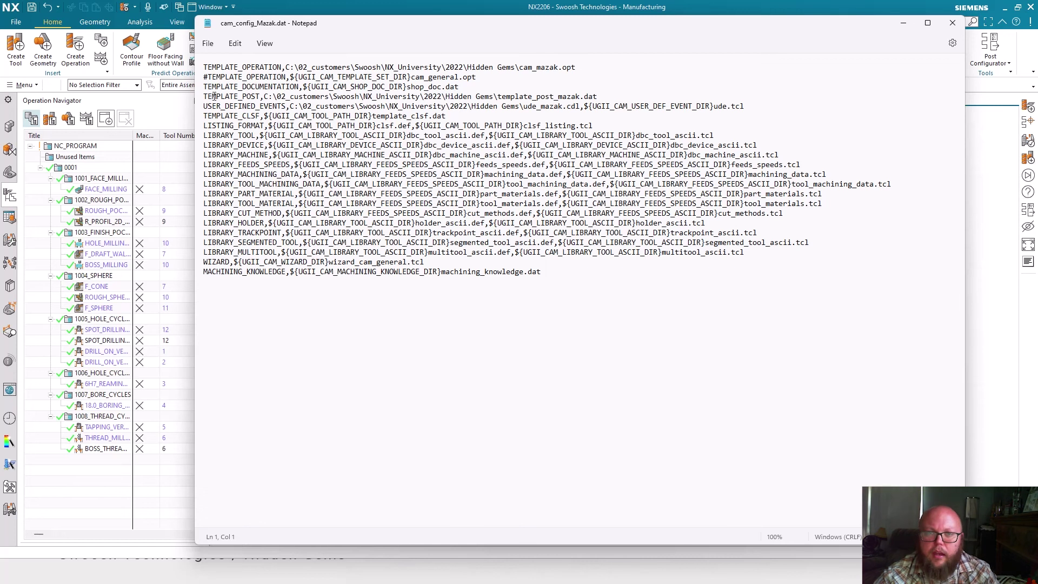
pyautogui.moveTo(205, 96); pyautogui.dragTo(264, 97)
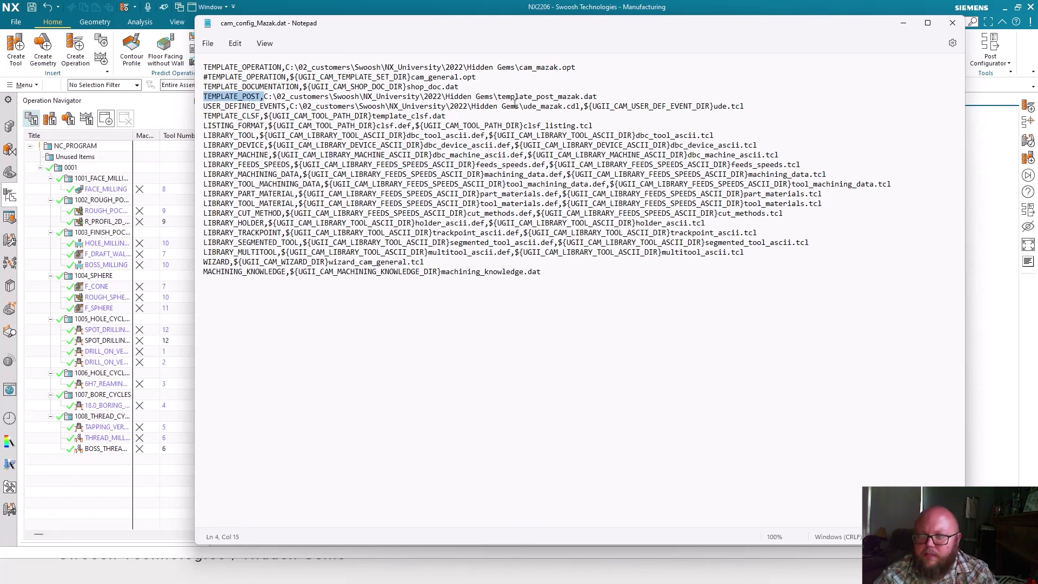
pyautogui.hotkey('ctrl', 'Home')
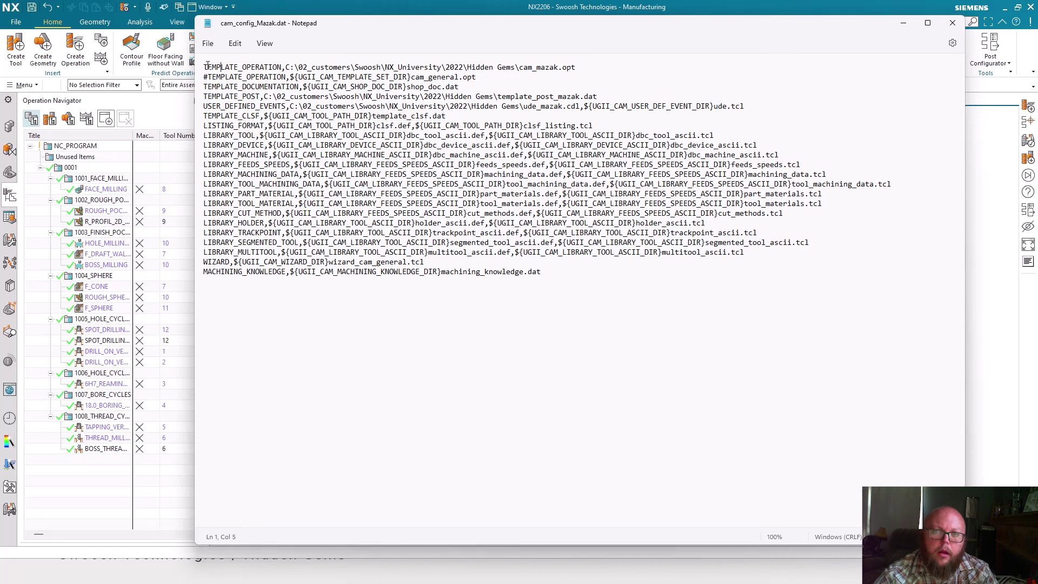
pyautogui.moveTo(204, 67); pyautogui.dragTo(281, 68)
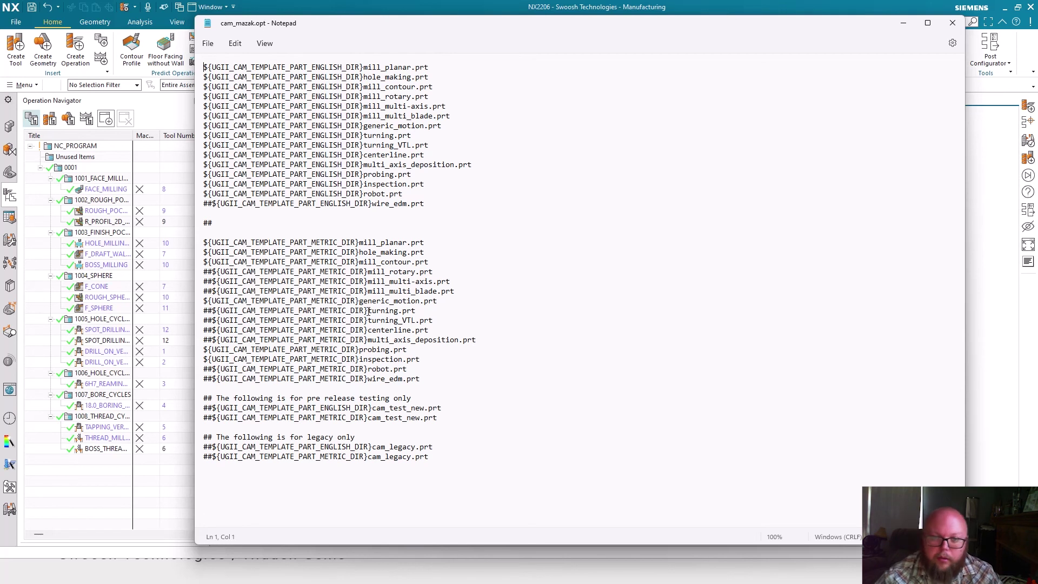
# Step: Examine the ## comment marks on the metric mill_rotary.prt line in cam_mazak.opt, then close both Notepad files
pyautogui.moveTo(213, 271); pyautogui.dragTo(204, 271)
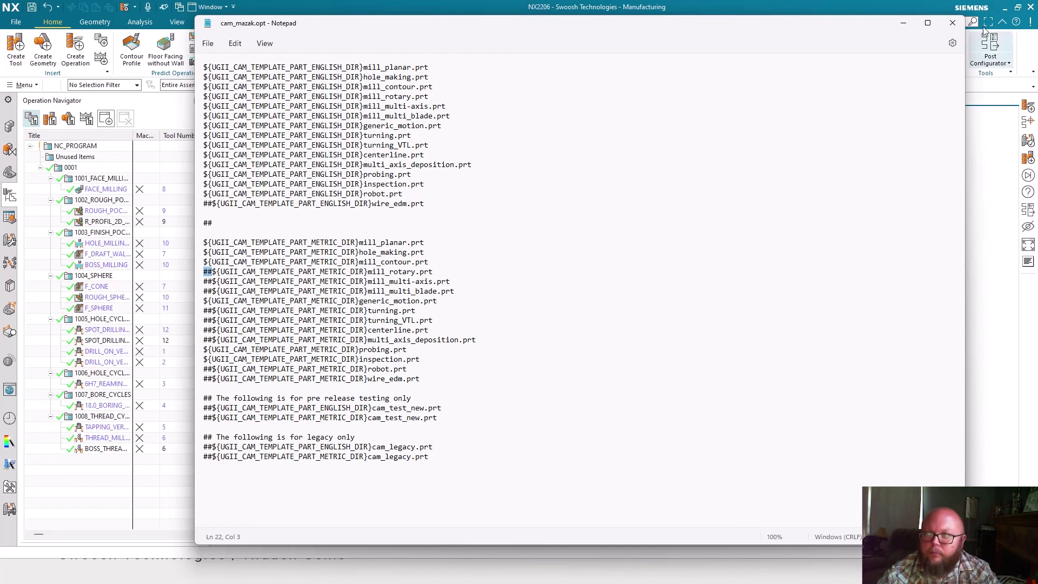
pyautogui.click(955, 22)
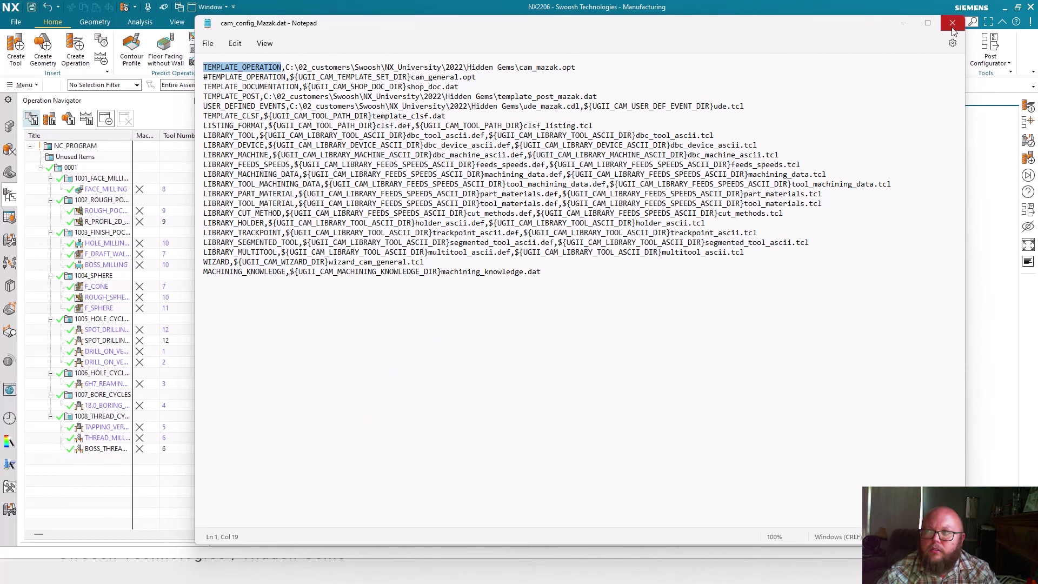
pyautogui.click(953, 23)
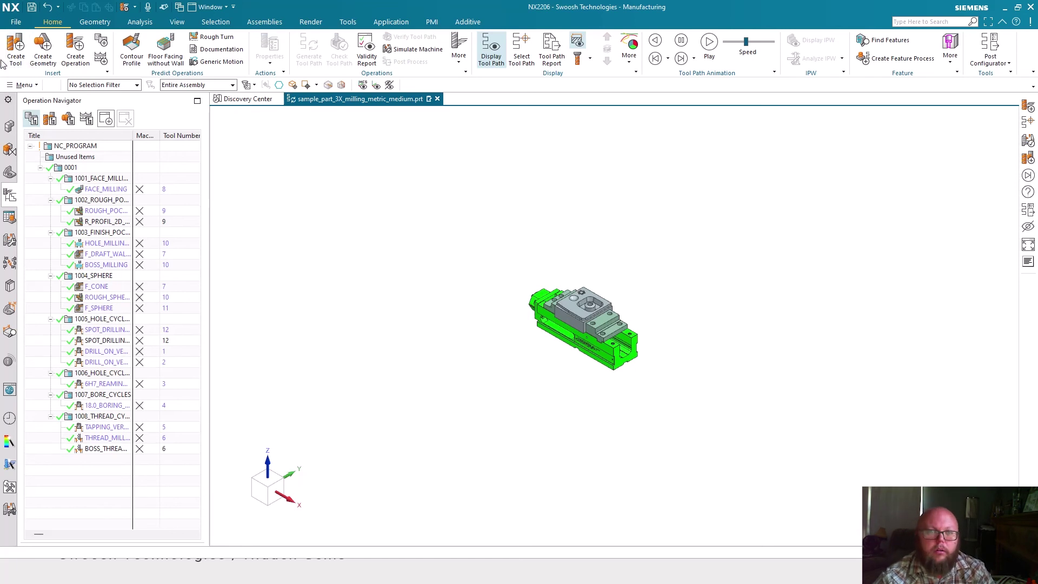
# Step: Look over the library and tool subtype options for creating a mill_planar tool, then cancel without creating one
pyautogui.click(16, 49)
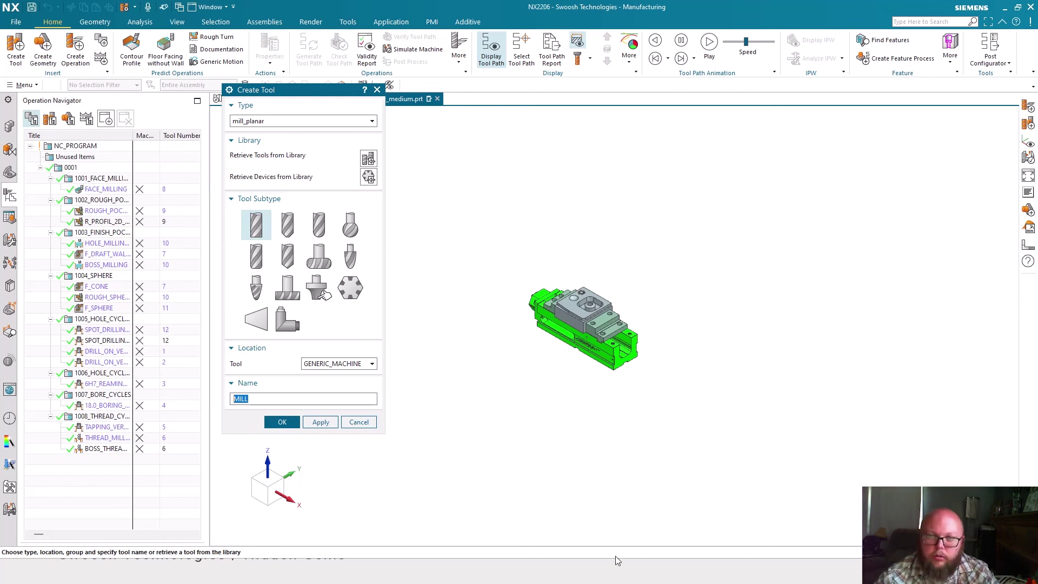
pyautogui.click(358, 423)
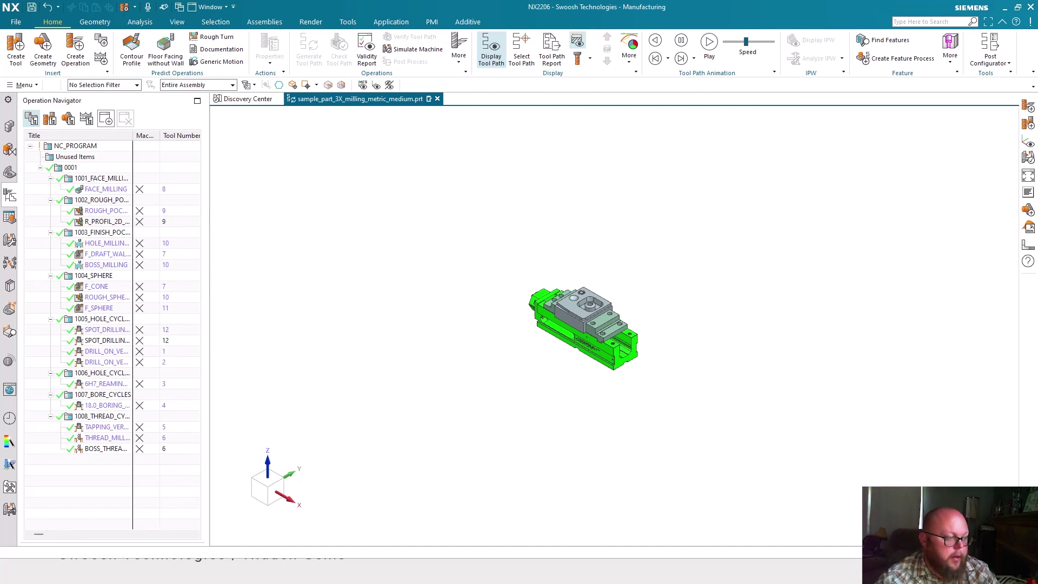
# Step: Switch to the PowerPoint slide show, go through the Installation of a MTSK slides, and return to NX
pyautogui.press('super+Tab')
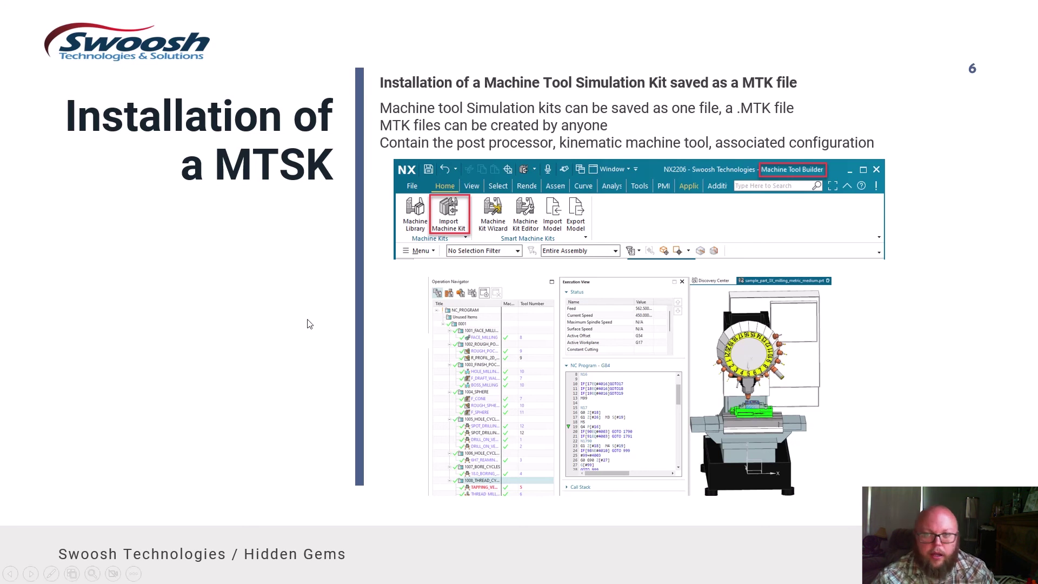
pyautogui.press('Right')
pyautogui.click(449, 327)
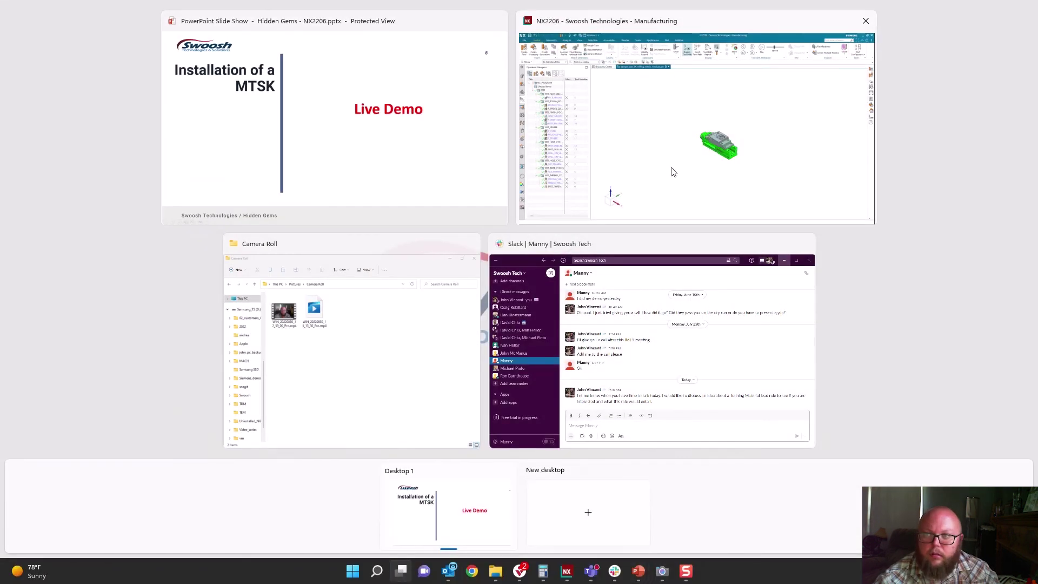
pyautogui.click(672, 169)
# Step: Create a new part from the millimetre Model template as model1.prt in the Hidden Gems folder
pyautogui.click(15, 22)
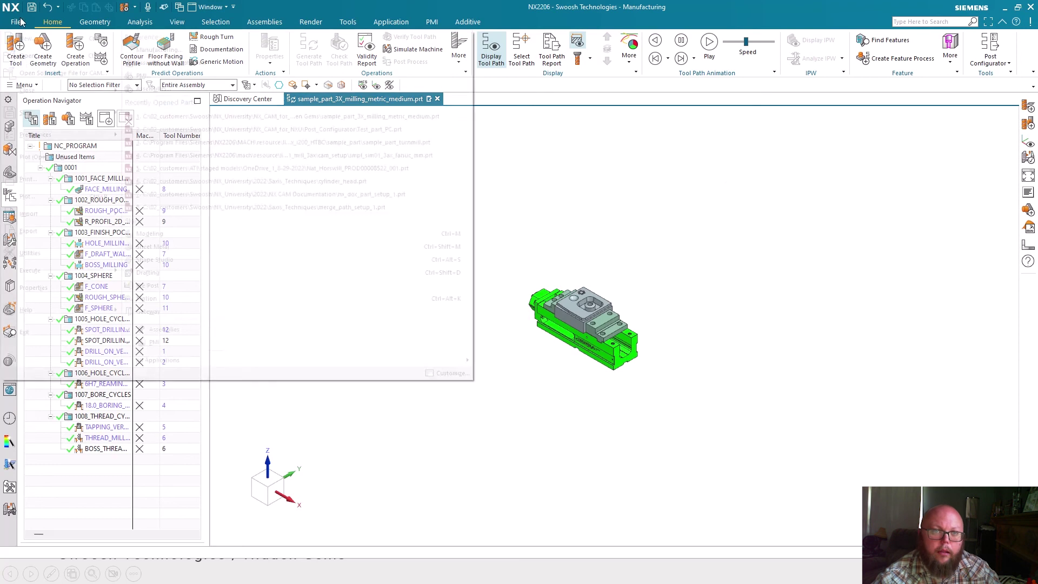
pyautogui.click(16, 22)
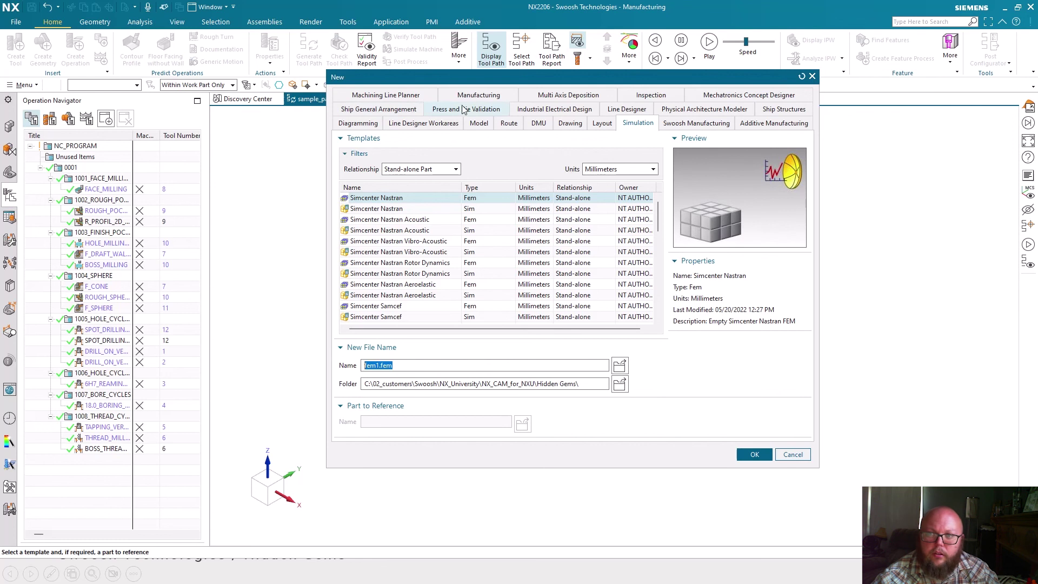
pyautogui.click(478, 124)
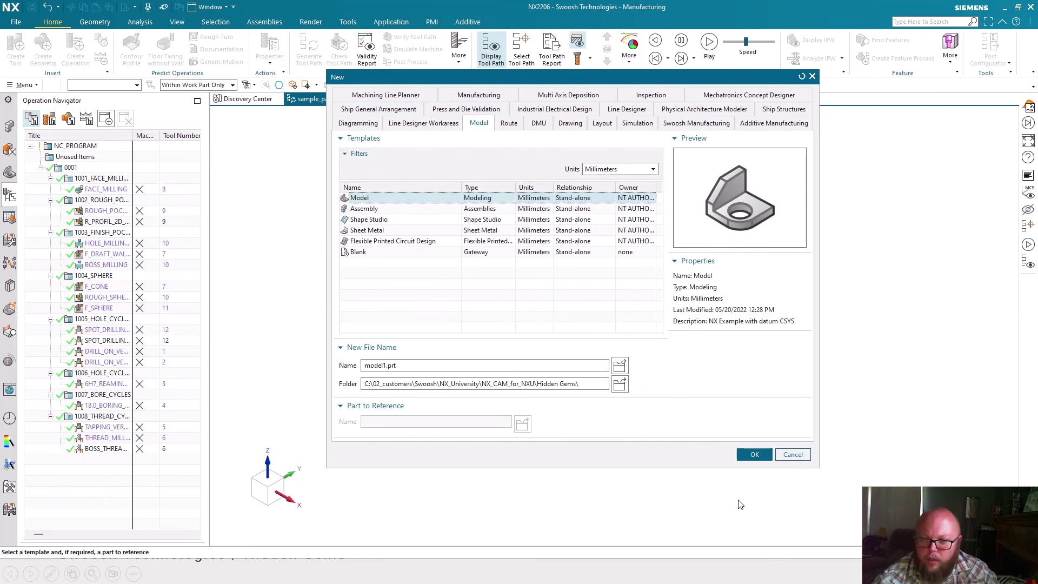
pyautogui.click(755, 454)
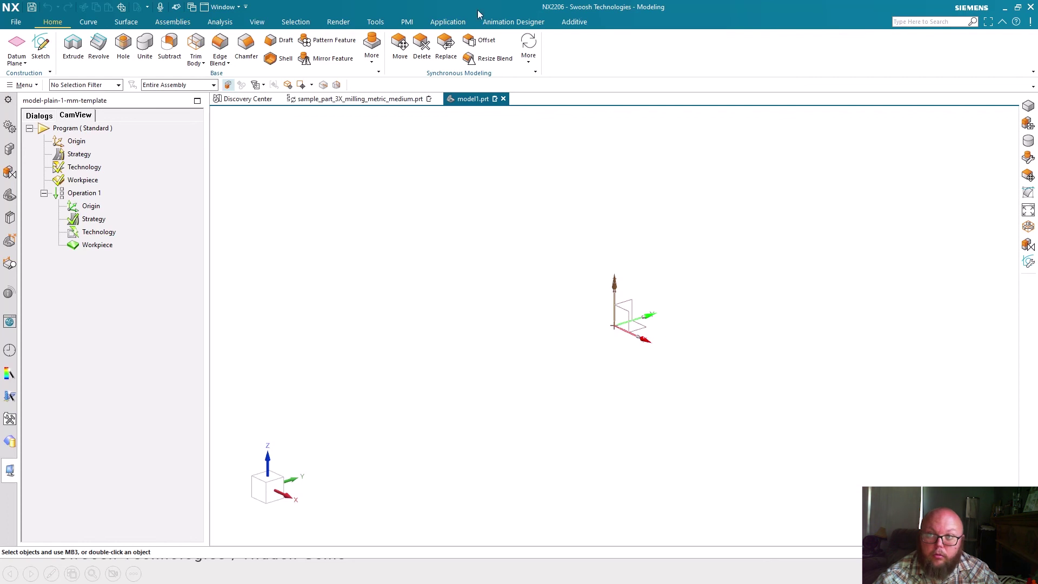
# Step: Switch the new model1.prt part from Modeling to the Machine Tool Builder application
pyautogui.click(448, 22)
pyautogui.click(319, 56)
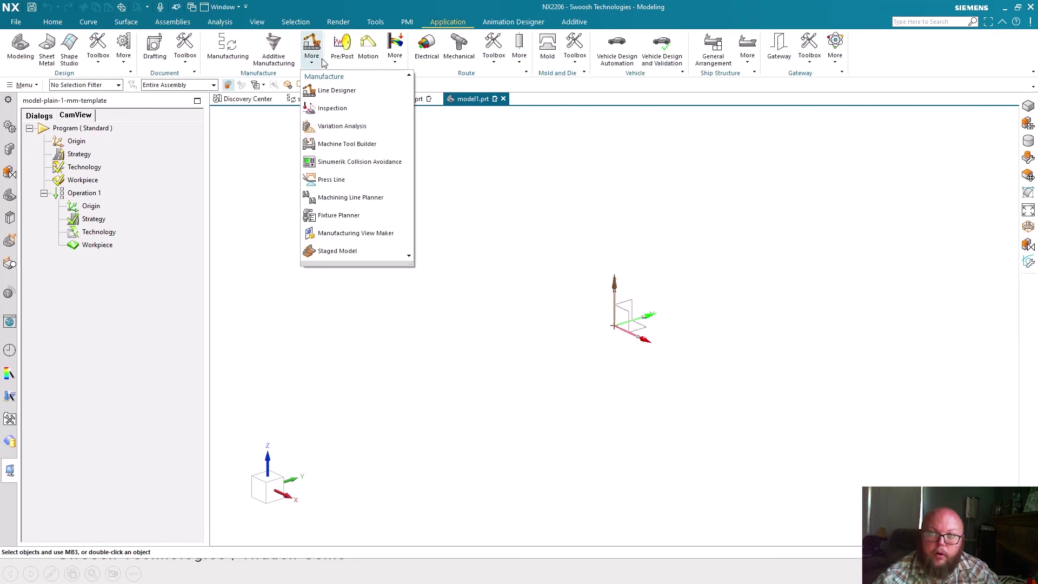
pyautogui.click(348, 144)
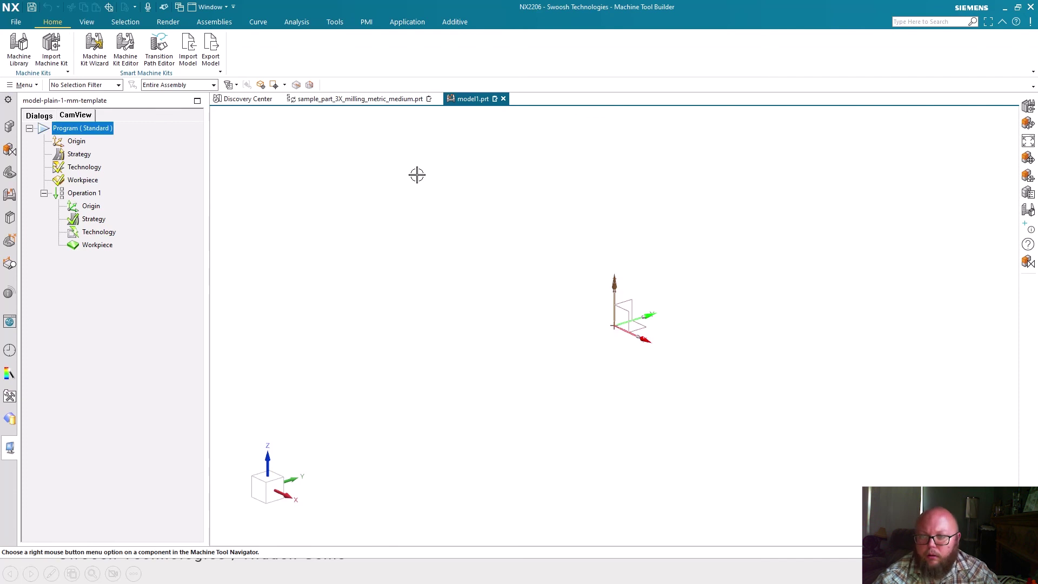
# Step: Import the machine kit Fanuc_RoboDrill_D21MiA_SMKS.mtk into the installed_machines\NXU_2 directory, overwriting the existing library reference and listing a report
pyautogui.click(47, 47)
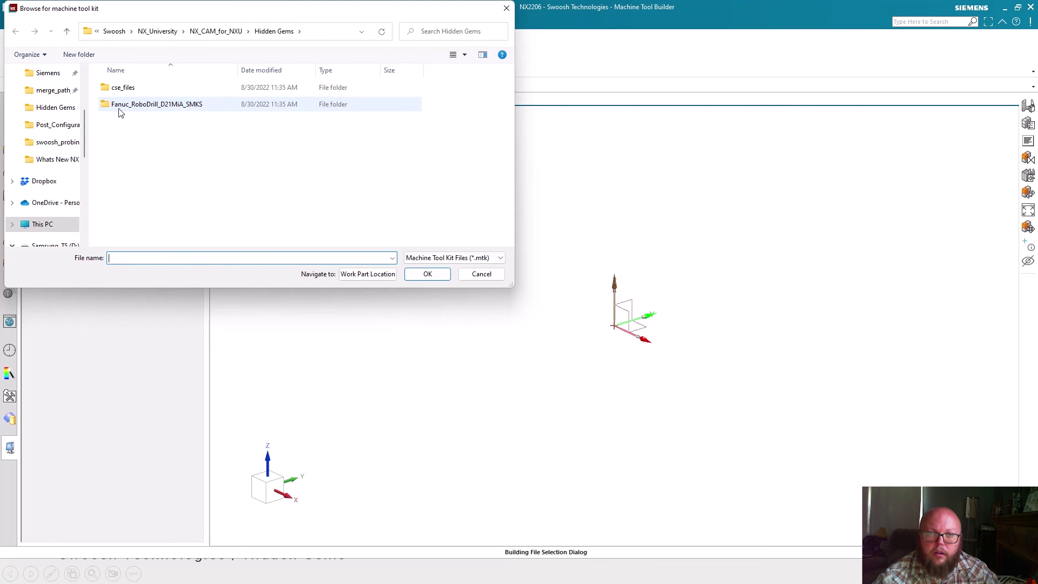
pyautogui.doubleClick(148, 106)
pyautogui.click(150, 122)
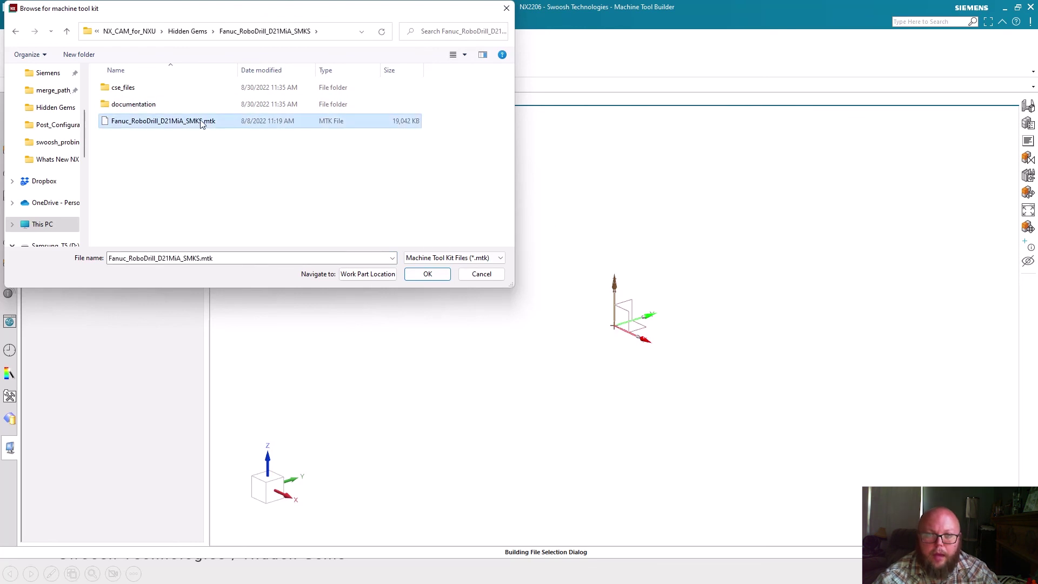
pyautogui.click(427, 275)
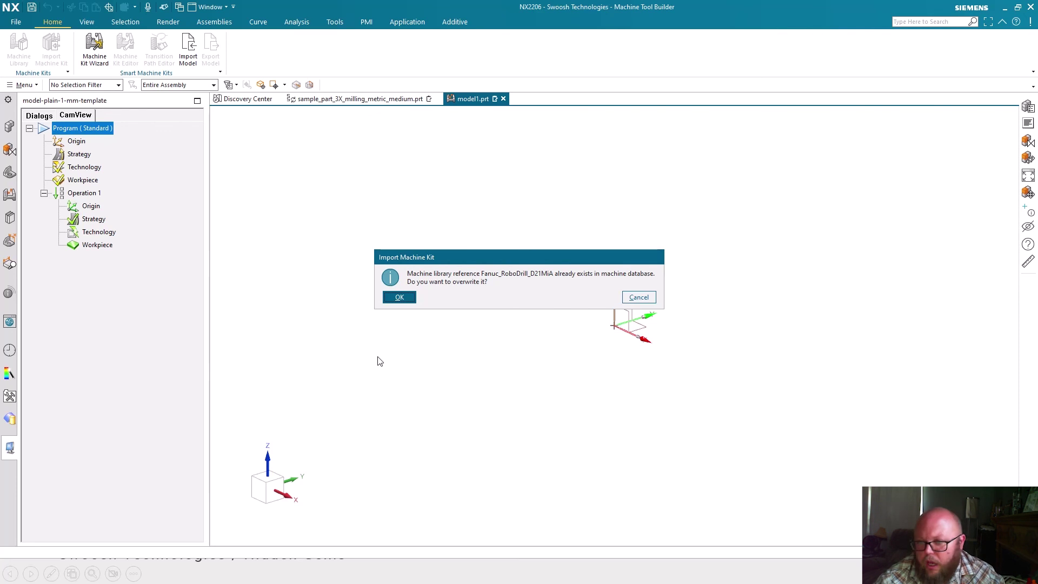
pyautogui.click(400, 298)
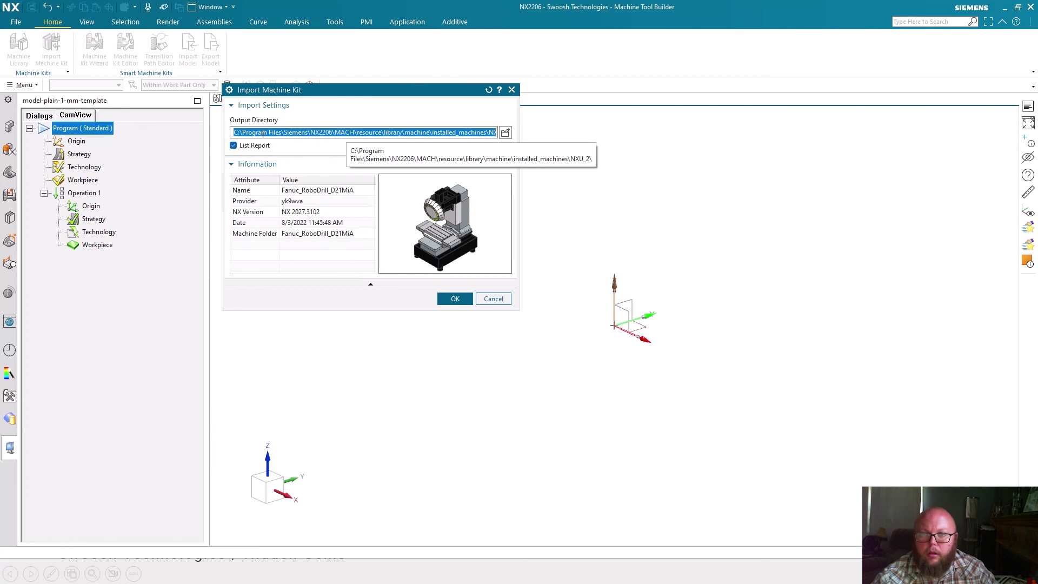
pyautogui.moveTo(312, 132); pyautogui.dragTo(574, 130)
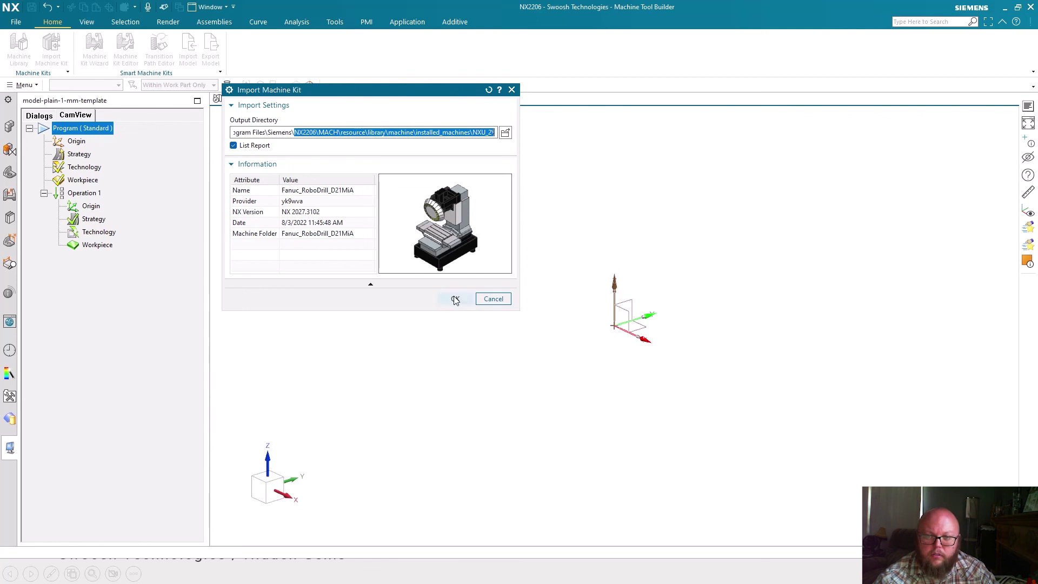
pyautogui.click(456, 300)
# Step: Examine the import report's copied files, machine dat file and database entries, then close the report
pyautogui.scroll(10, 565, 106)
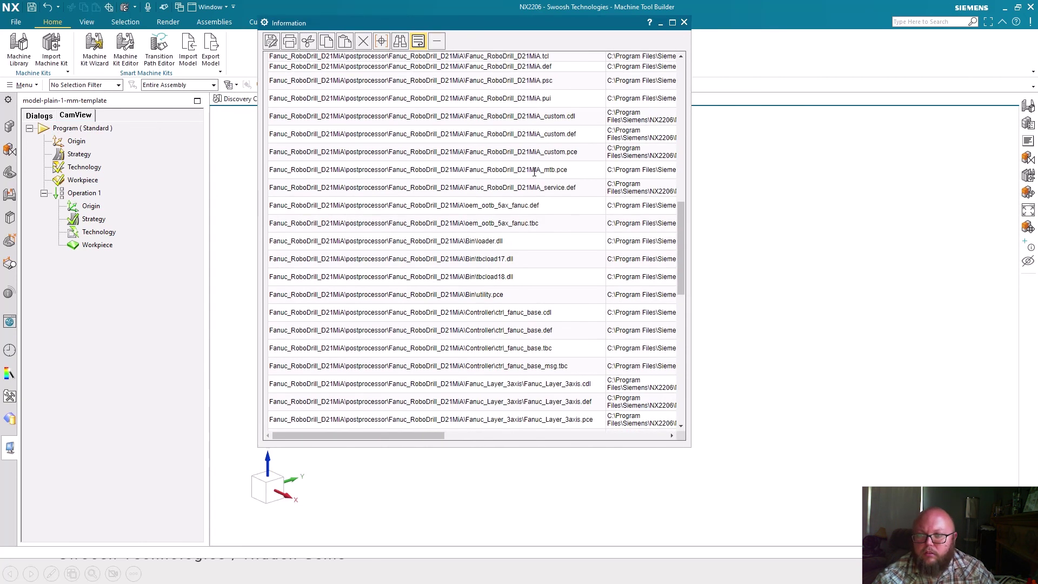
pyautogui.scroll(-10, 534, 172)
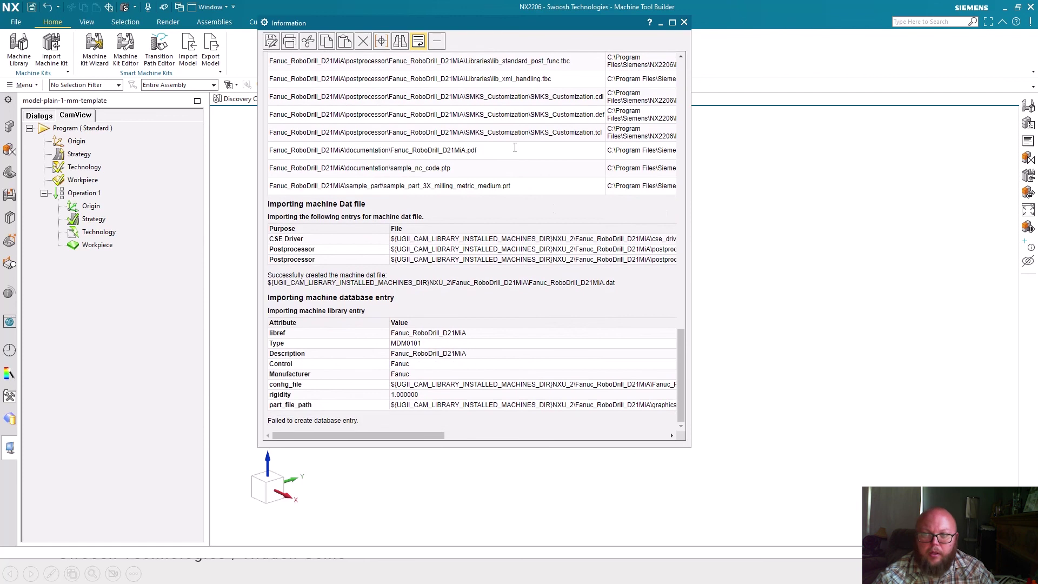
pyautogui.click(685, 23)
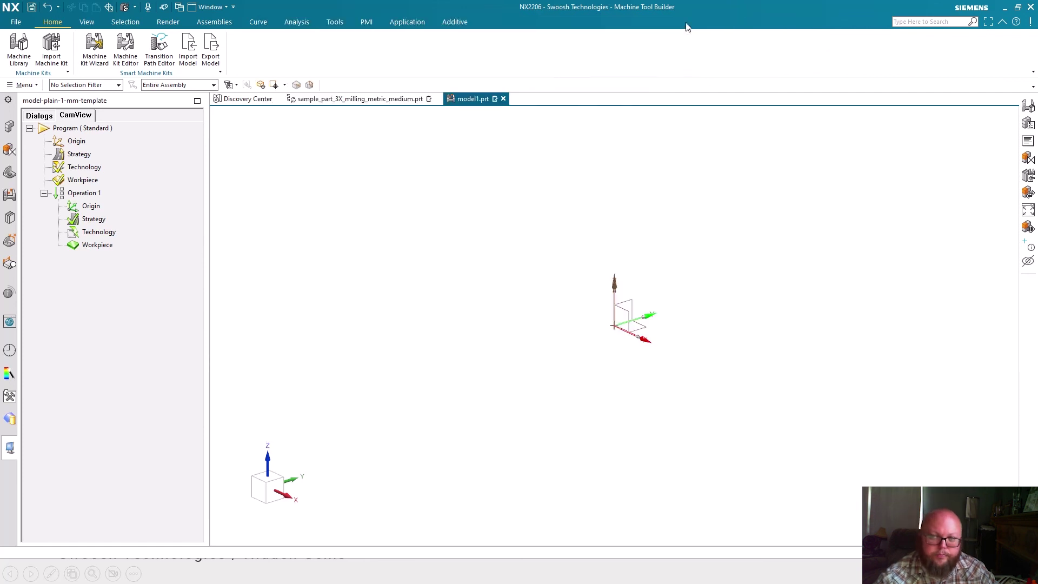
# Step: Close model1.prt and list the sample milling part's operations by machine tool
pyautogui.click(503, 99)
pyautogui.click(517, 304)
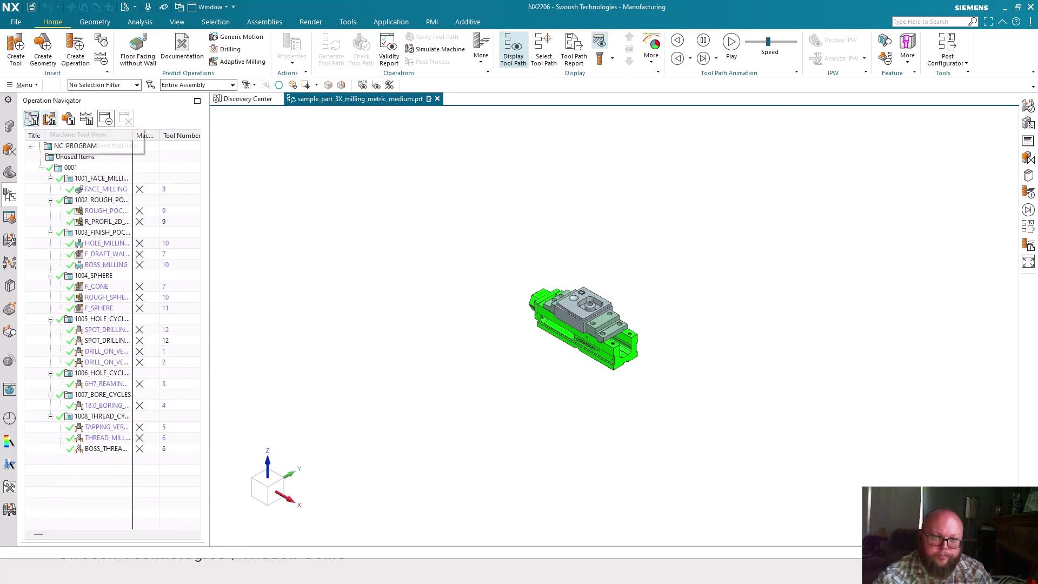
pyautogui.click(48, 117)
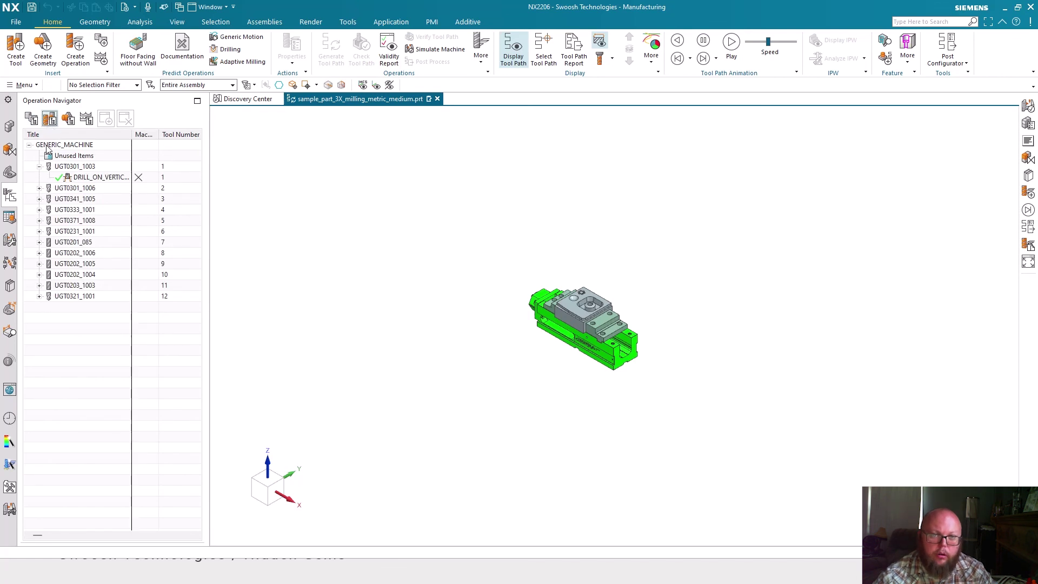
# Step: Search the whole MACHINE library class from the generic machine's settings and retrieve Fanuc_RoboDrill_D21MiA
pyautogui.doubleClick(48, 145)
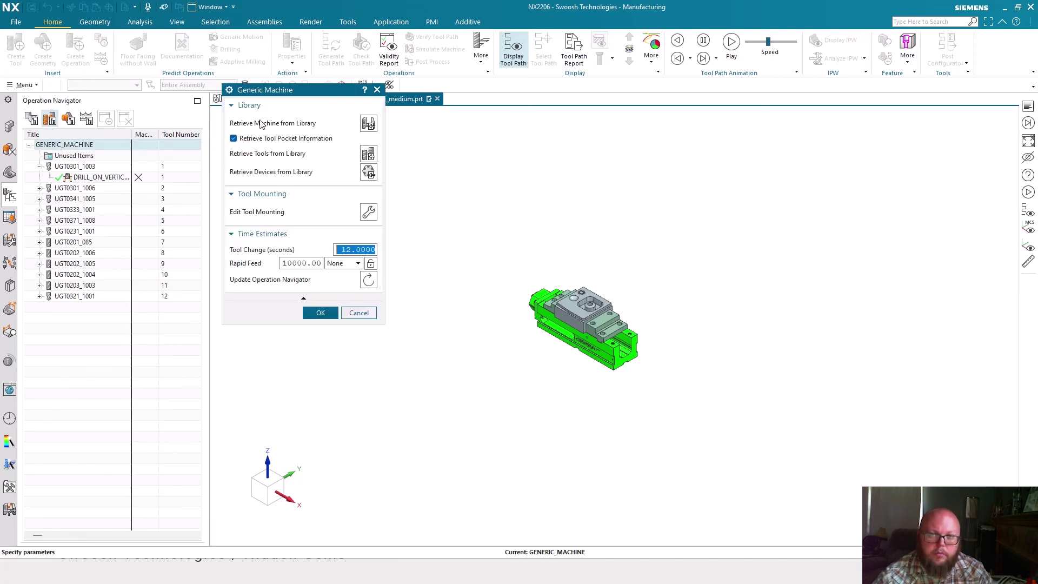
pyautogui.click(368, 124)
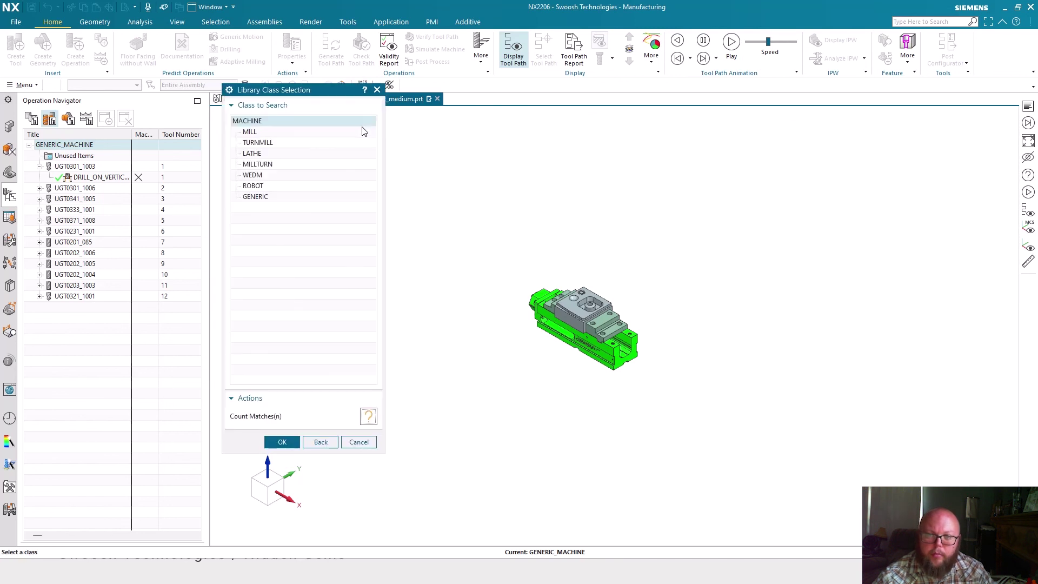
pyautogui.click(291, 444)
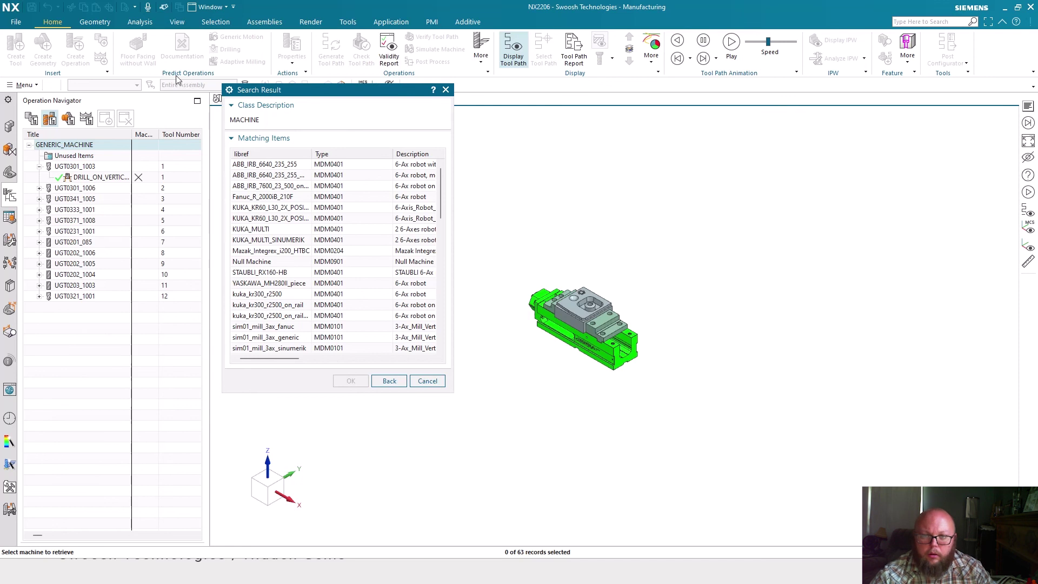
pyautogui.scroll(-4, 404, 184)
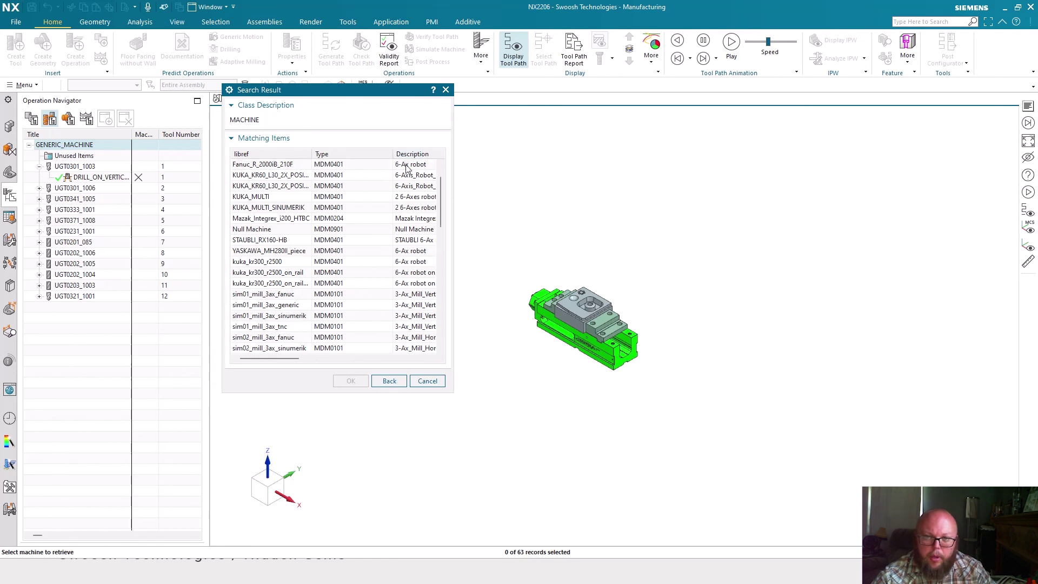
pyautogui.scroll(-9, 400, 187)
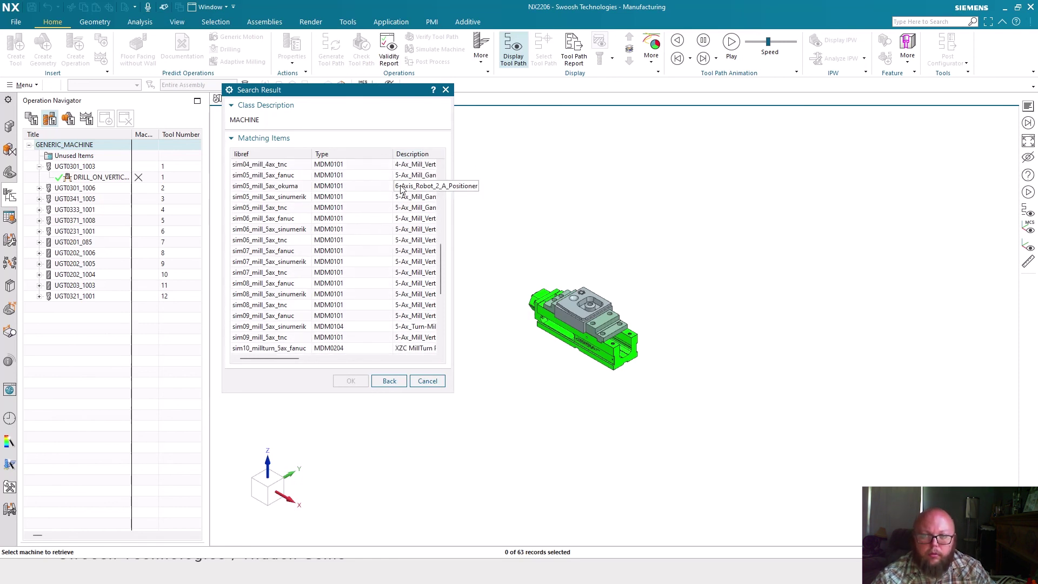
pyautogui.scroll(-2, 401, 187)
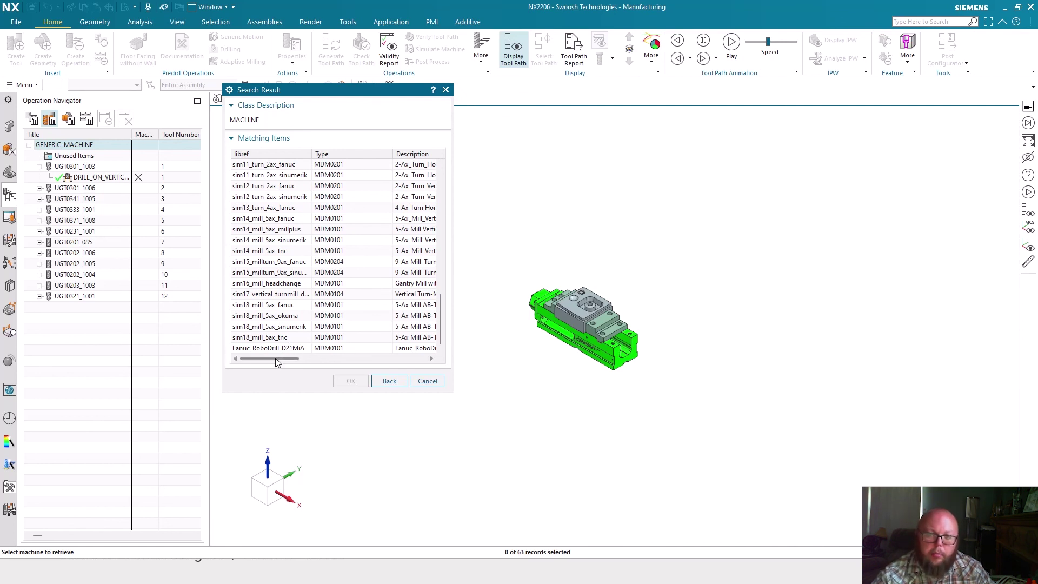
pyautogui.click(241, 350)
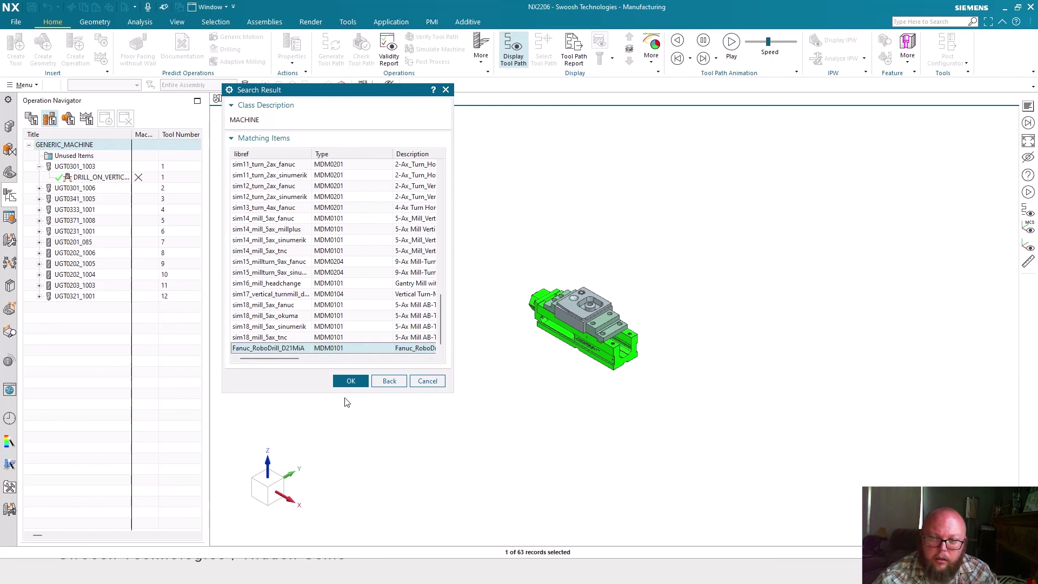
pyautogui.click(351, 381)
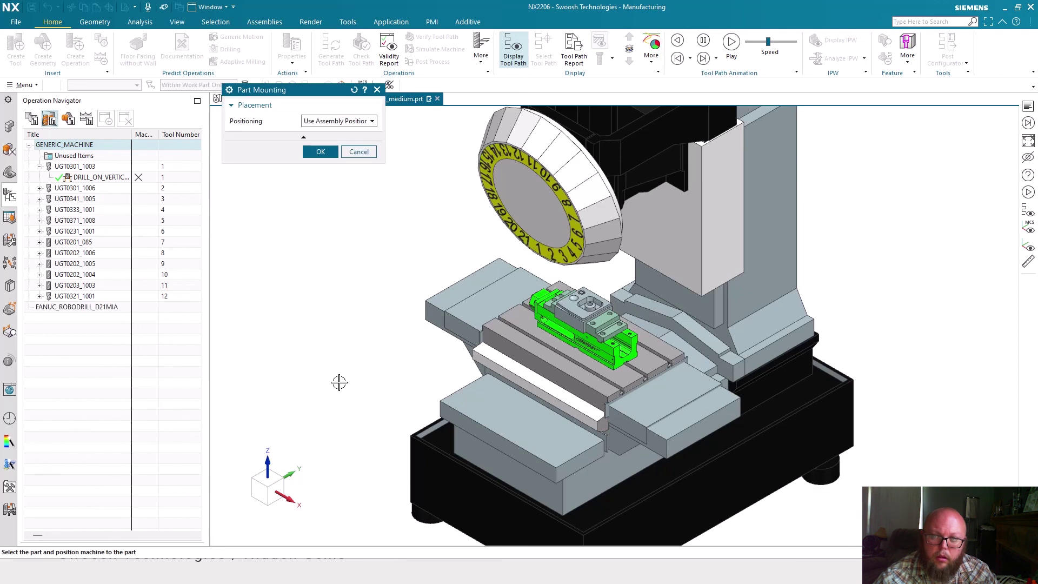
# Step: Try to mount the part using its assembly positioning, adding the machine at the absolute work part location with a Fix constraint
pyautogui.click(320, 152)
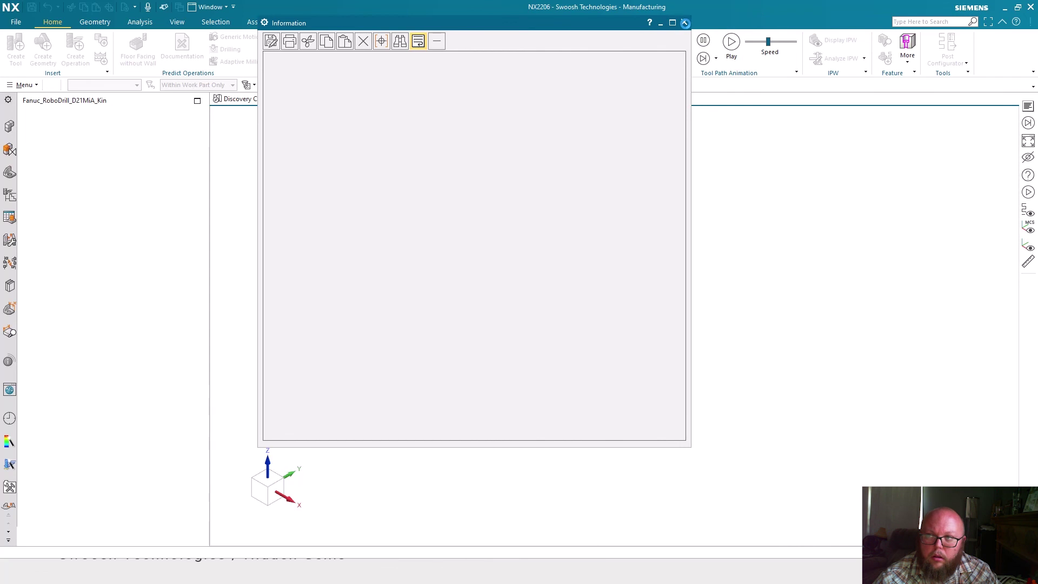
pyautogui.click(685, 22)
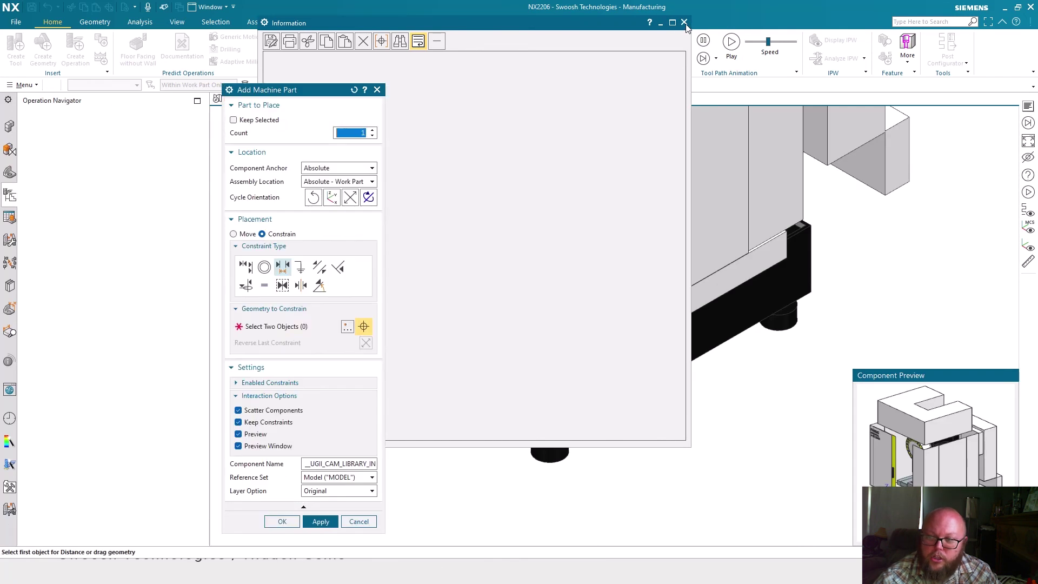
pyautogui.click(283, 522)
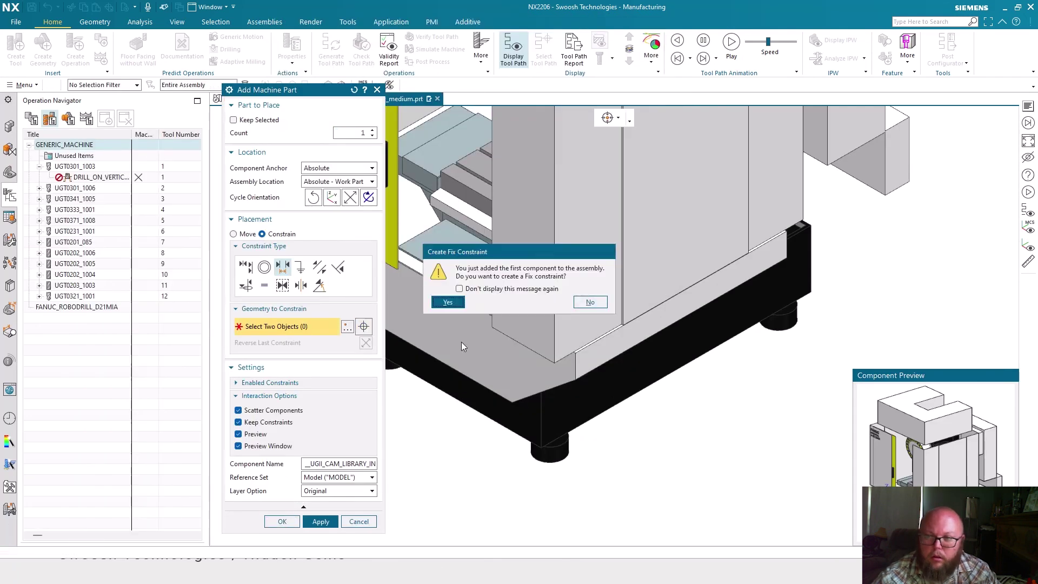
pyautogui.click(441, 302)
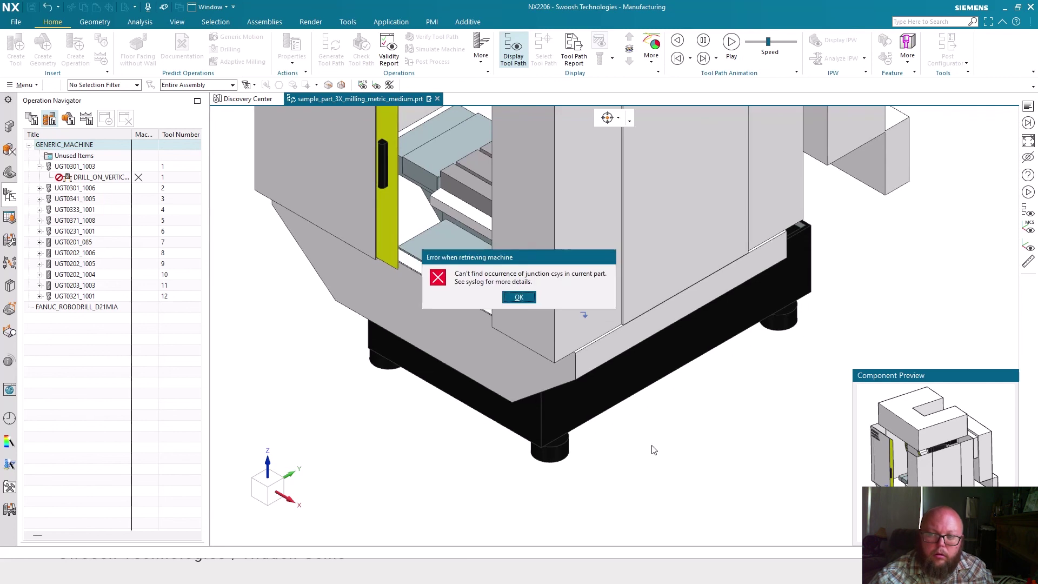
pyautogui.click(519, 296)
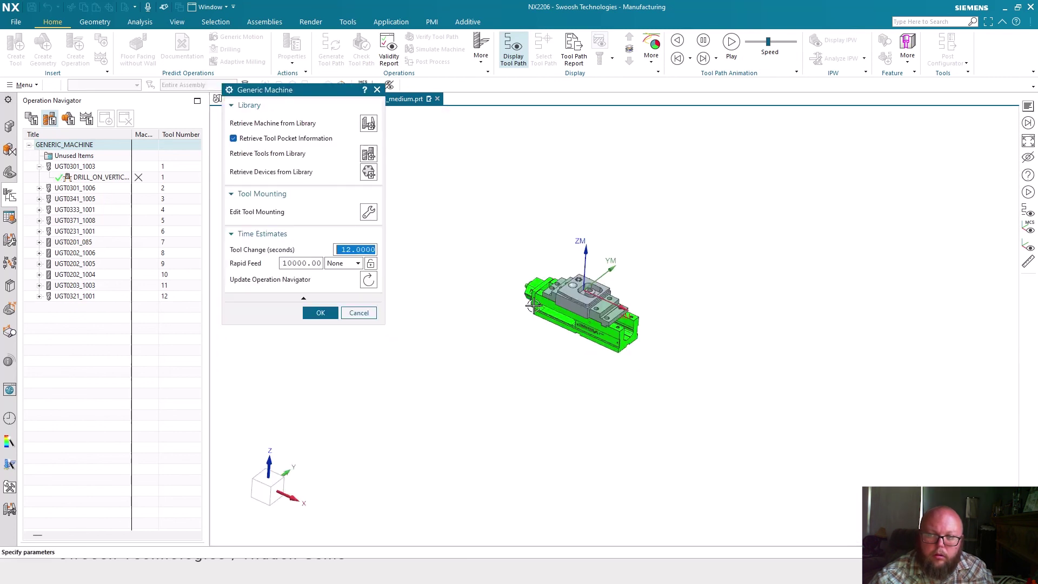
# Step: Retrieve Fanuc_RoboDrill_D21MiA from the machine library again, mounting the part with the old machine's transformation as positioning
pyautogui.click(374, 124)
pyautogui.middleClick(290, 204)
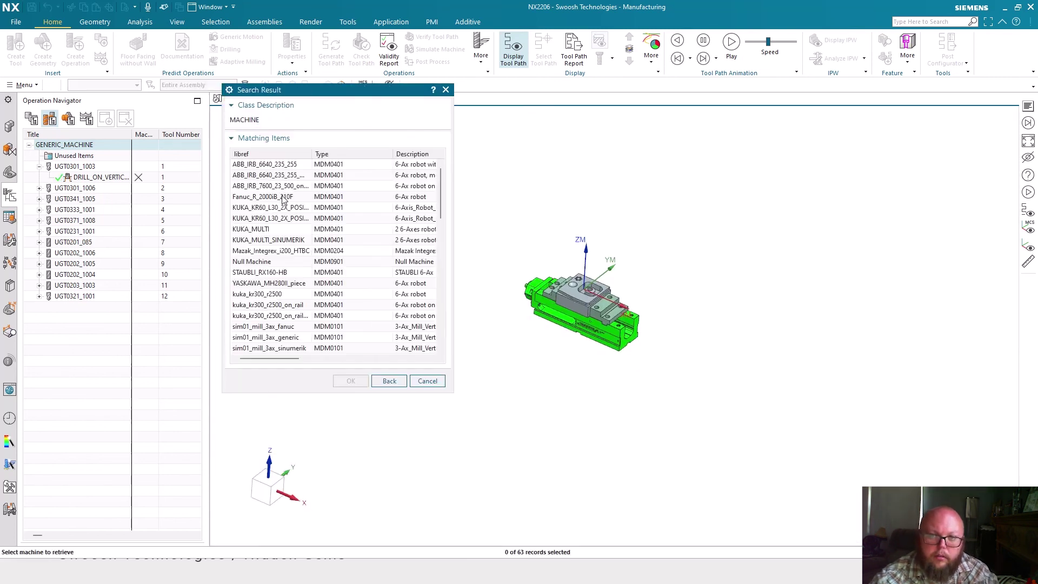
pyautogui.scroll(-15, 301, 352)
pyautogui.click(301, 350)
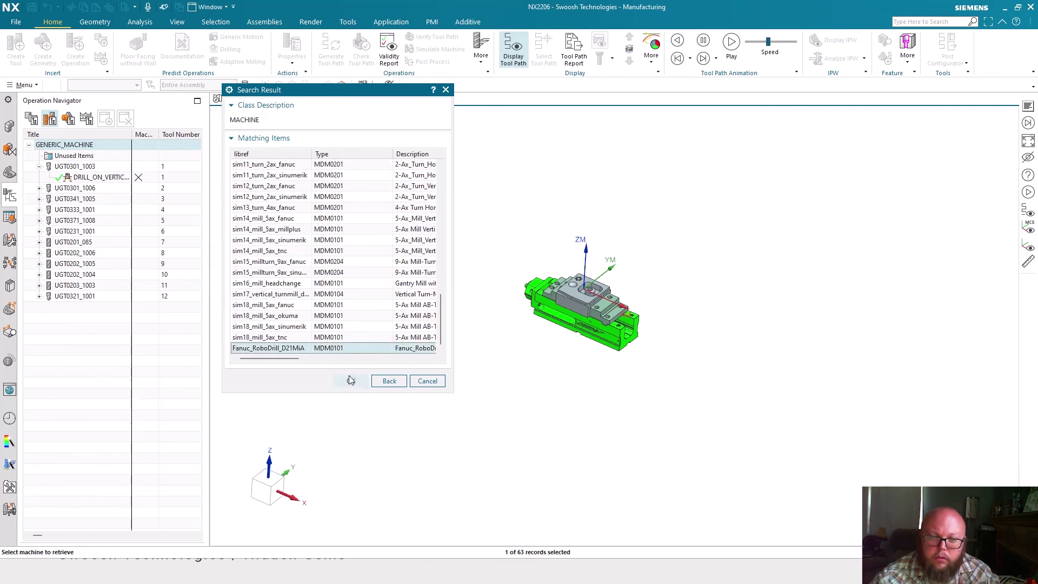
pyautogui.click(346, 379)
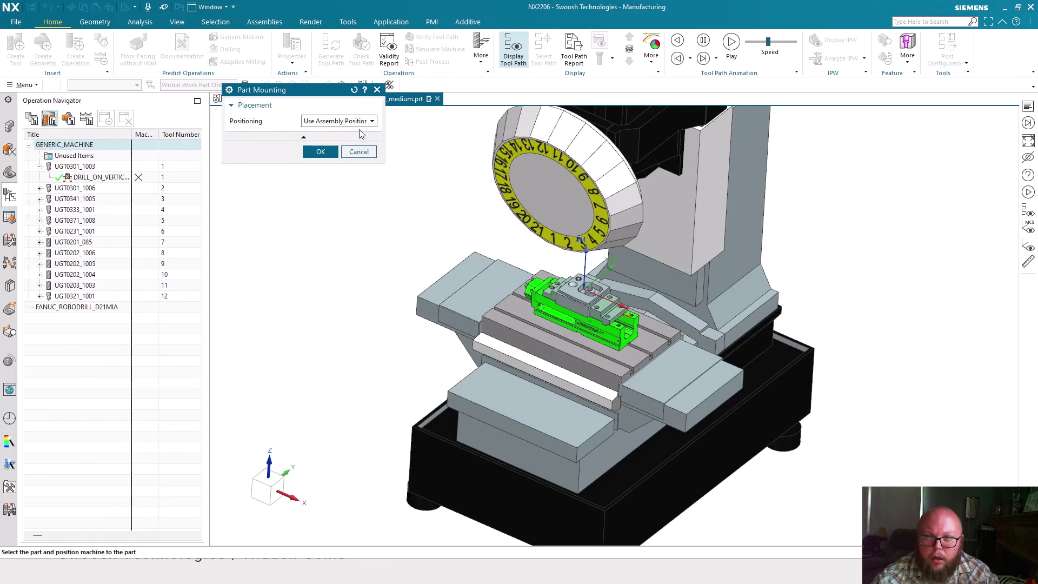
pyautogui.click(359, 121)
pyautogui.click(331, 159)
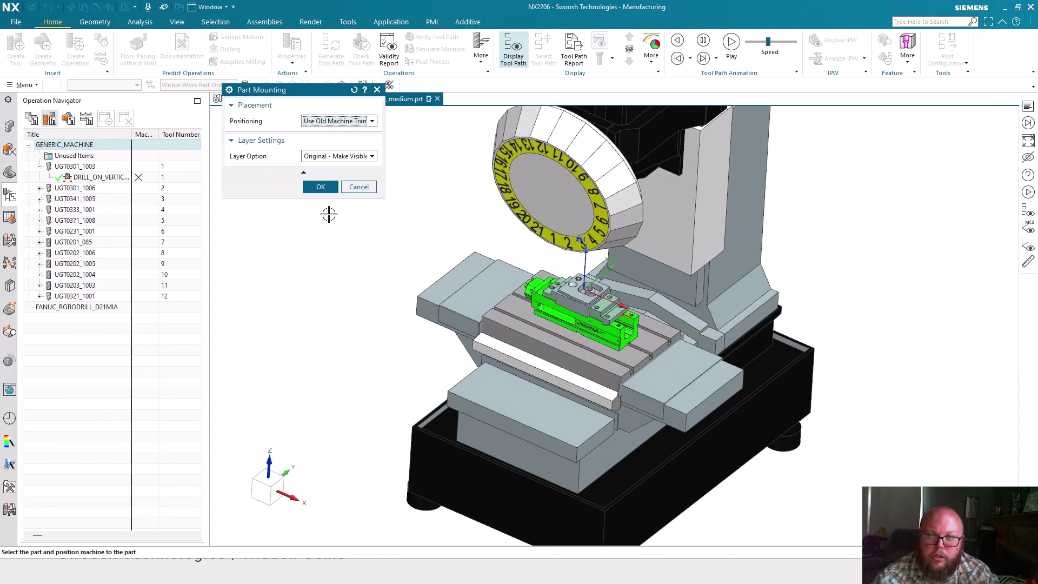
pyautogui.click(329, 189)
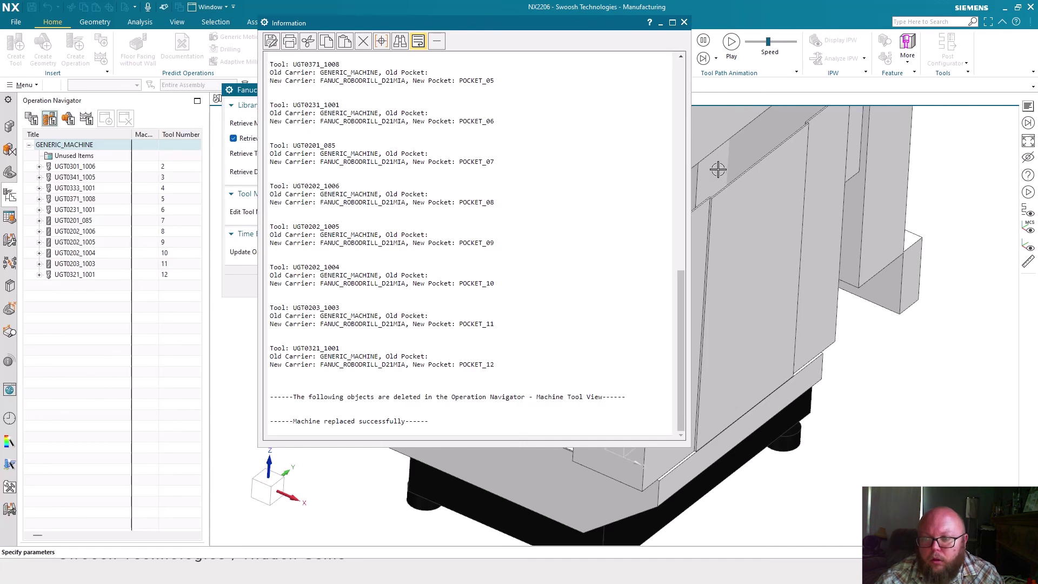
# Step: Review the tool pocket assignments in the machine replacement report, close it and accept the Fanuc Robodrill settings
pyautogui.scroll(5, 332, 279)
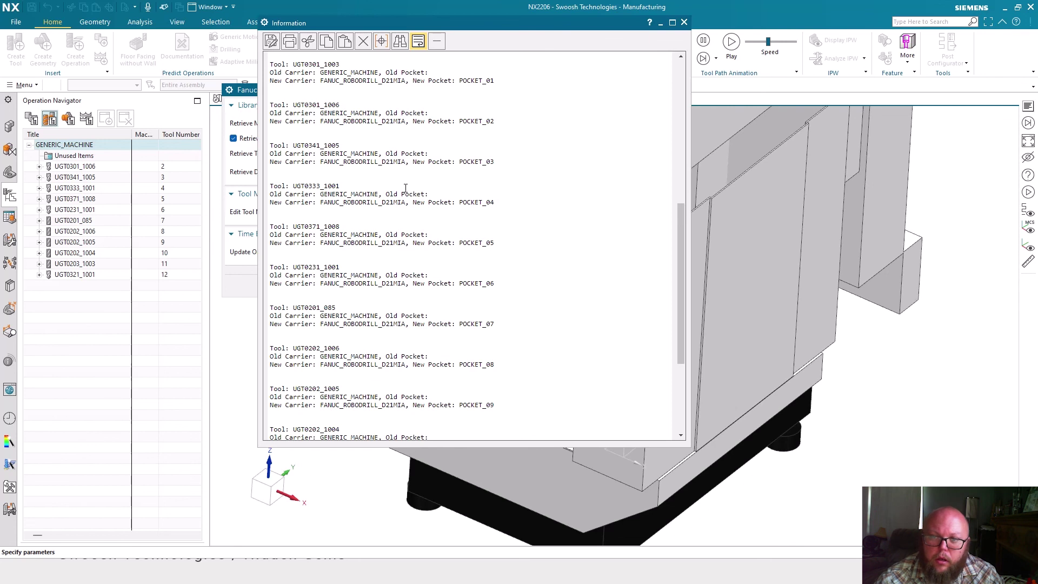
pyautogui.click(684, 22)
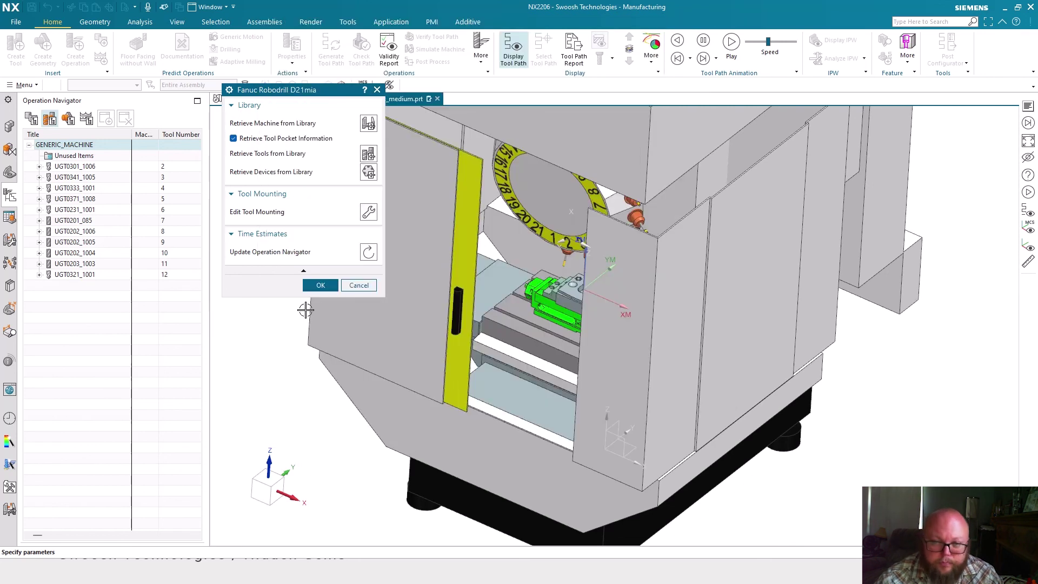
pyautogui.click(321, 285)
# Step: List the operations in program order and collapse program groups 1001 through 1005
pyautogui.click(31, 118)
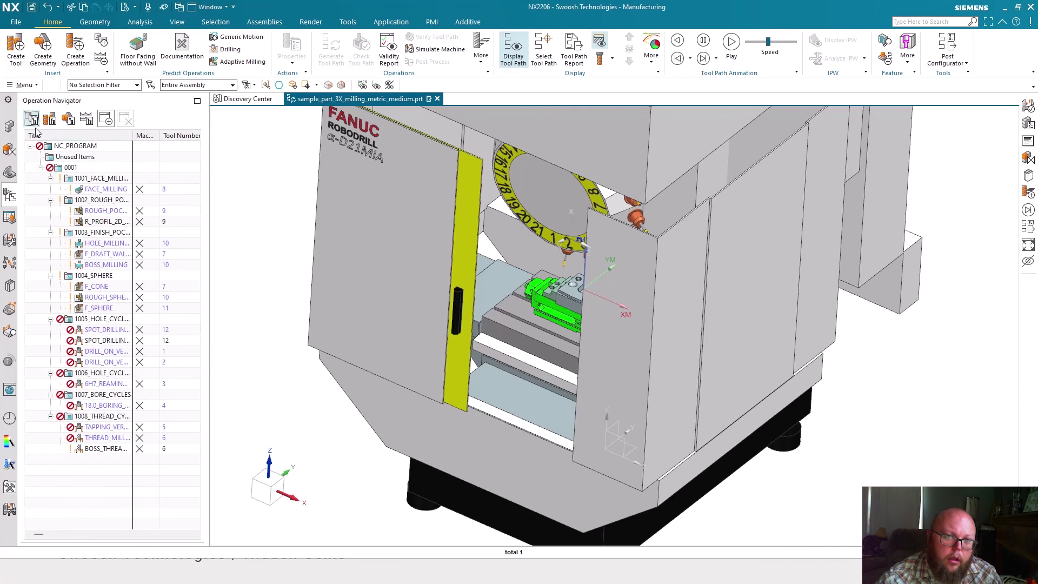
pyautogui.hotkey('ctrl', 'alt', 'f')
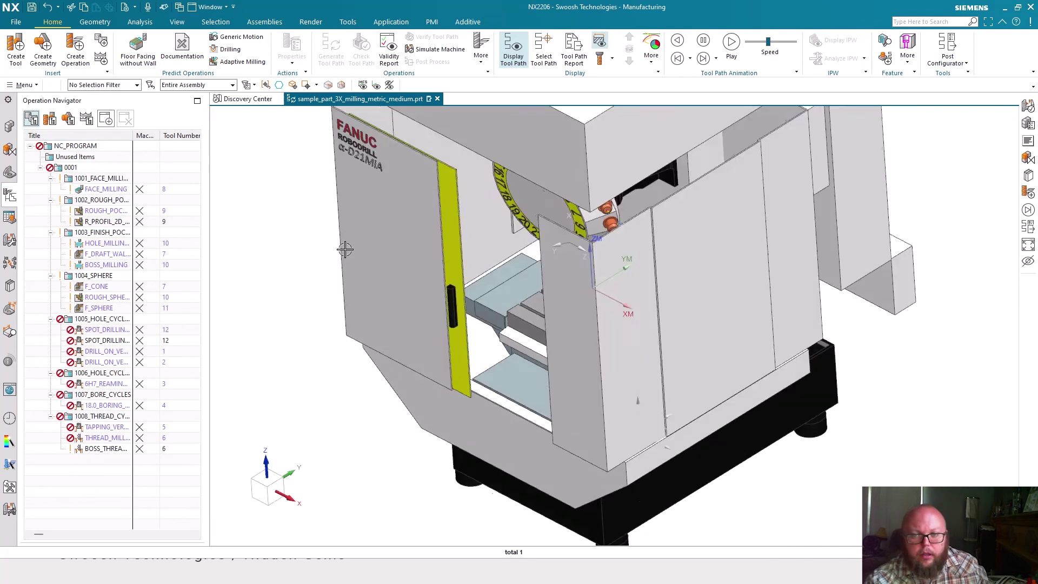
pyautogui.scroll(4, 345, 246)
pyautogui.scroll(-5, 261, 169)
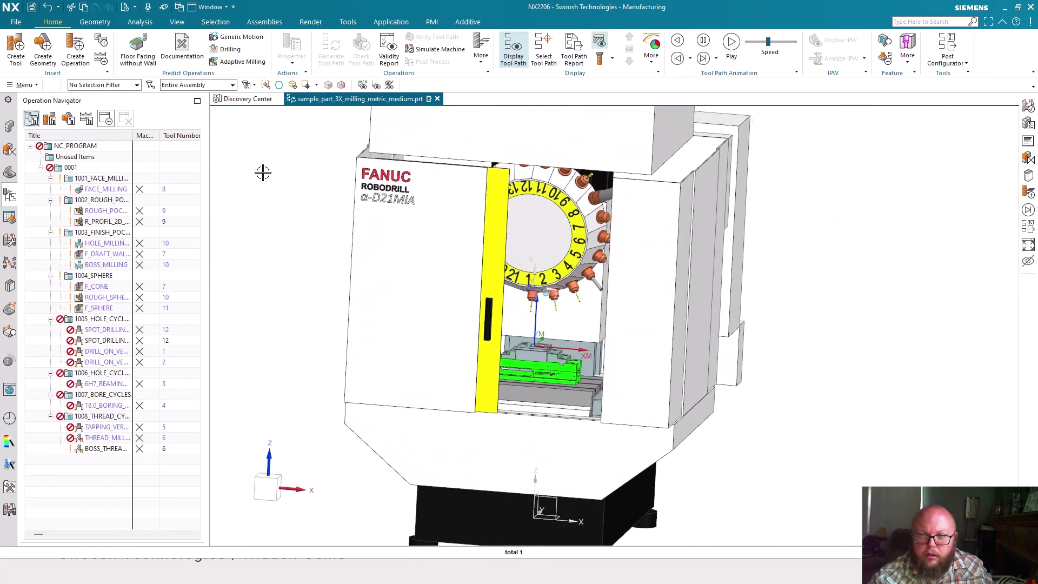
pyautogui.click(95, 181)
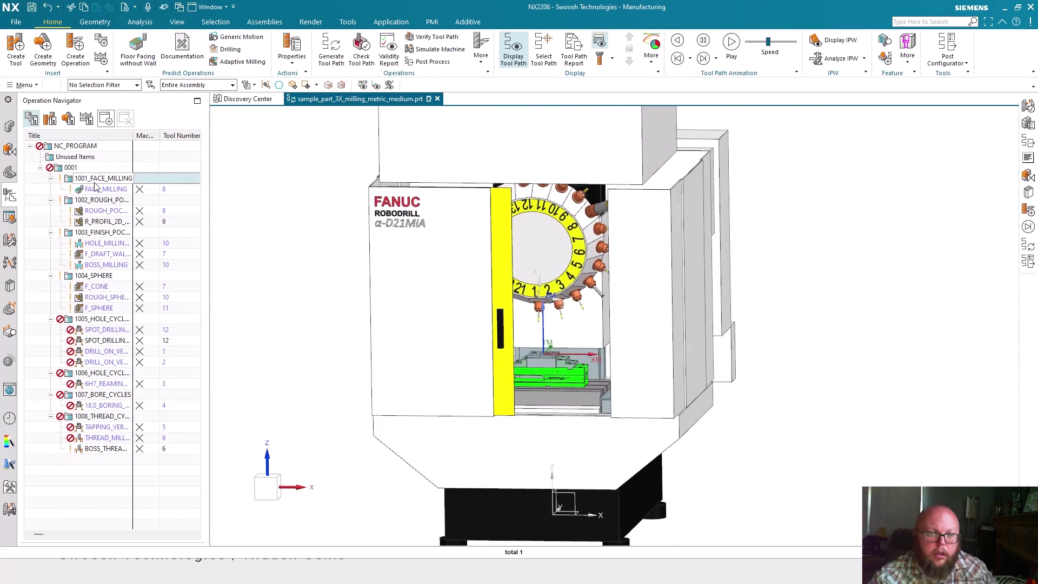
pyautogui.click(50, 178)
pyautogui.click(50, 188)
pyautogui.click(51, 200)
pyautogui.click(50, 211)
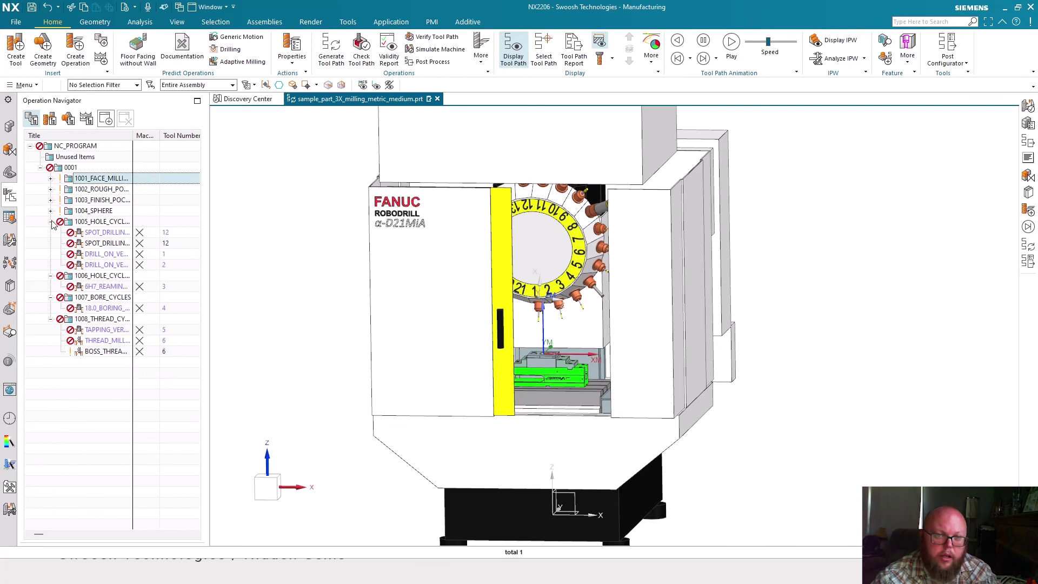
pyautogui.click(51, 221)
# Step: Start Simulate Machine for program groups 1001 through 1004_SPHERE, accepting that the selected operations use the program group's information
pyautogui.click(95, 211)
pyautogui.keyDown('shift'); pyautogui.click(108, 182); pyautogui.keyUp('shift')
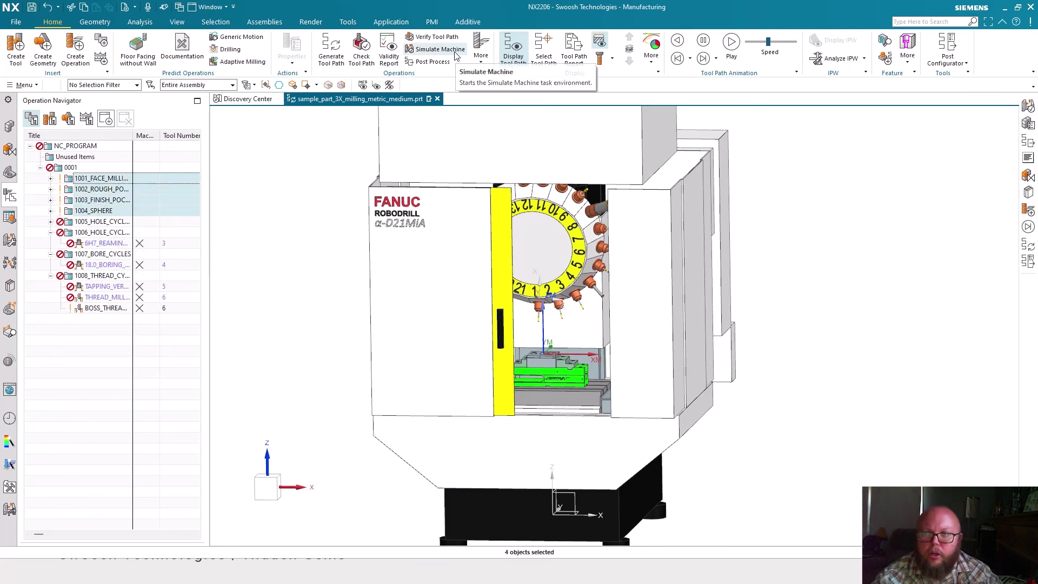
pyautogui.click(435, 52)
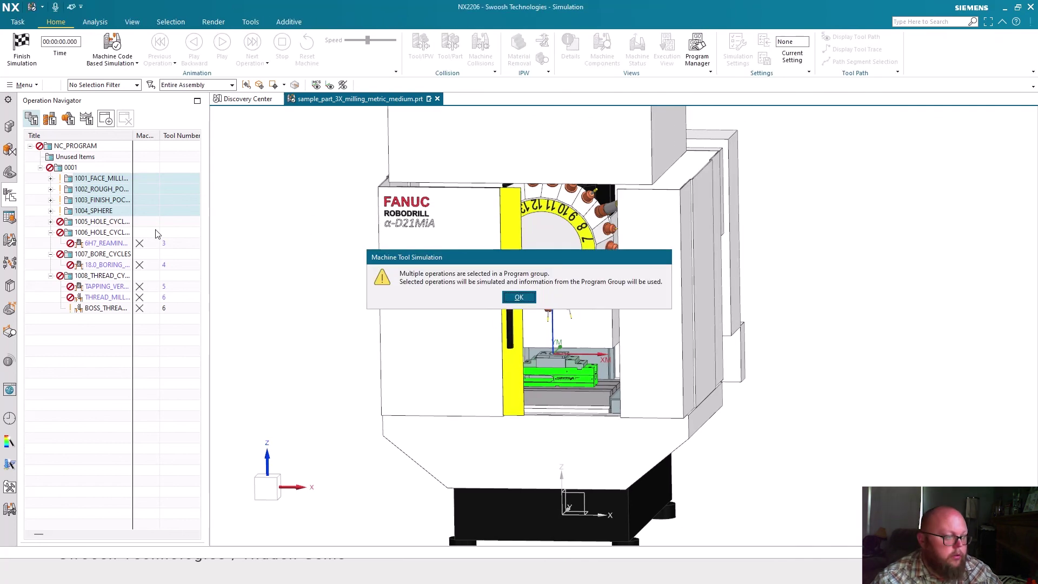
pyautogui.click(519, 297)
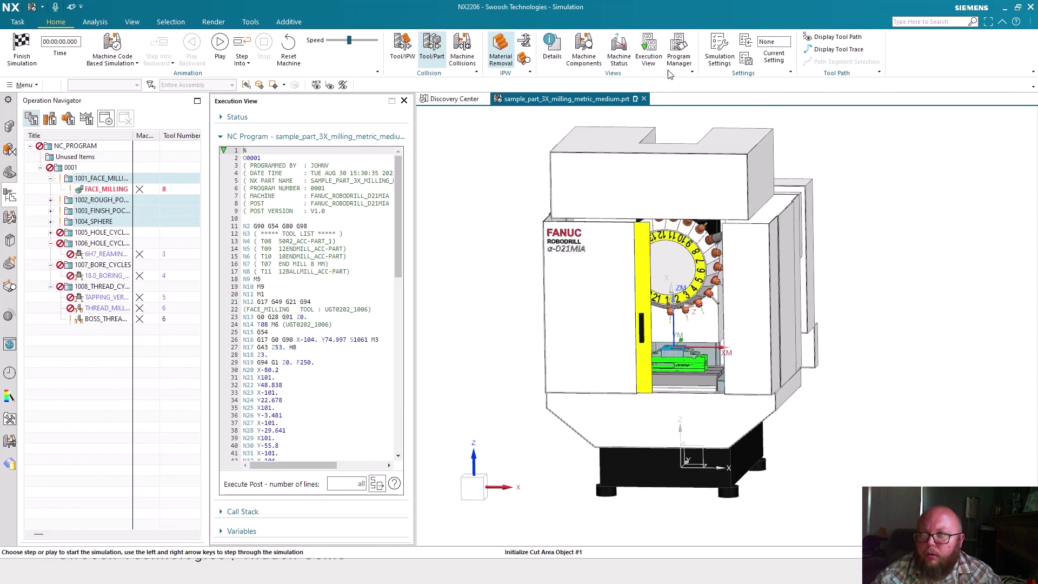
# Step: Hide the machine's ENCLOSURE and DOOR components in the simulation
pyautogui.click(584, 49)
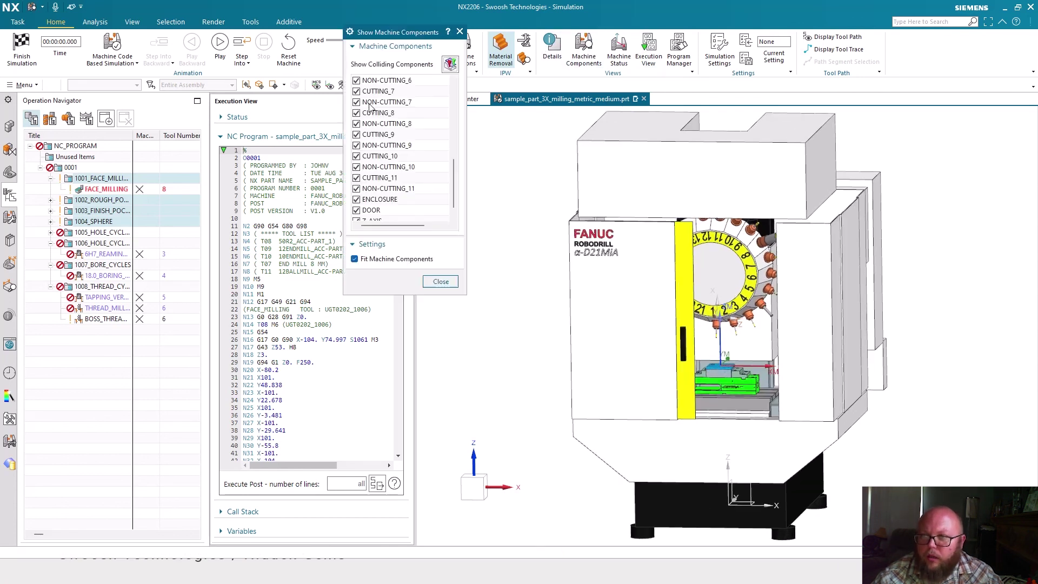
pyautogui.scroll(-1, 394, 170)
pyautogui.click(357, 200)
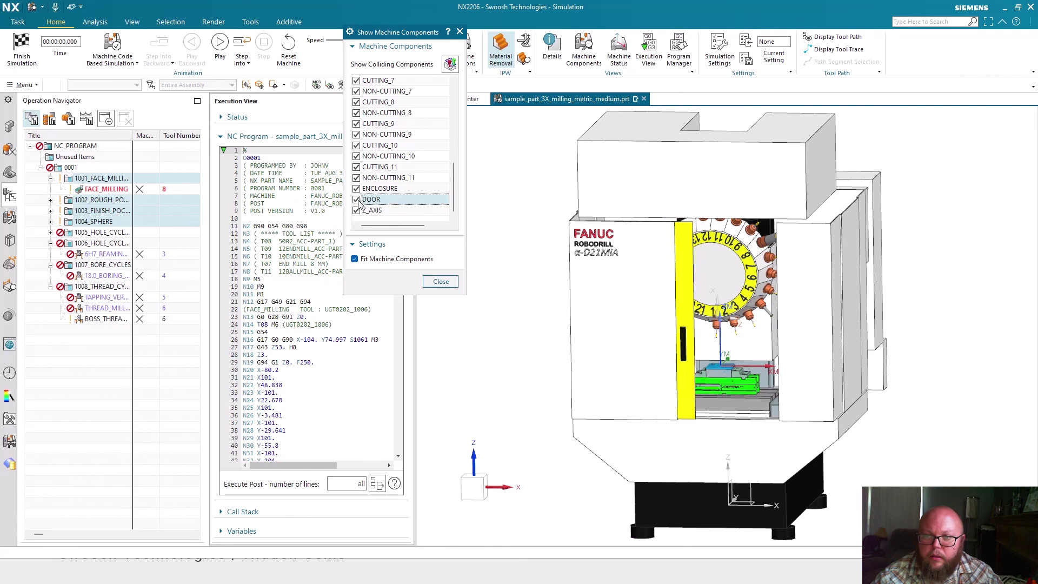
pyautogui.click(356, 188)
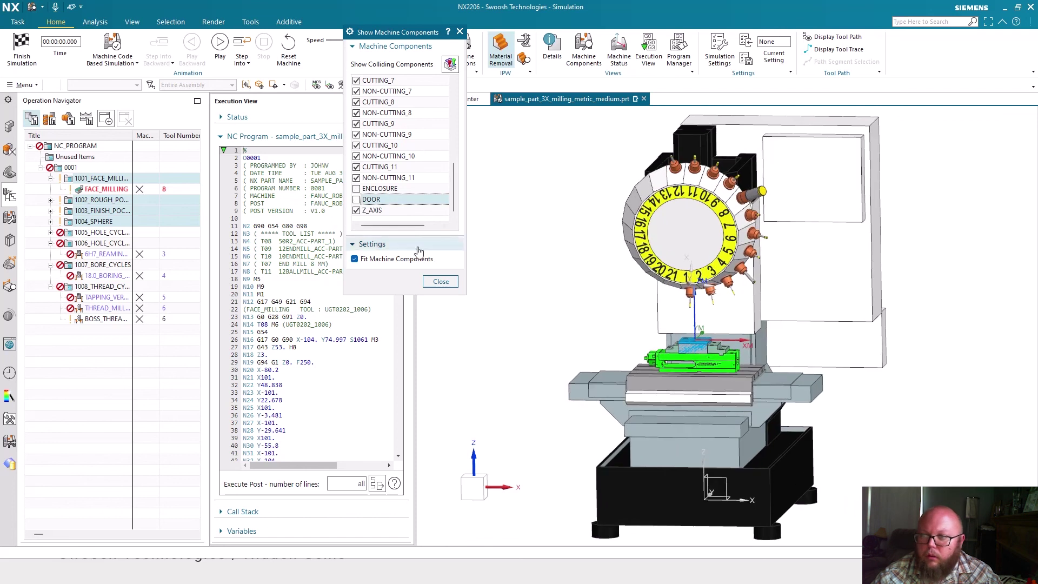
pyautogui.click(440, 283)
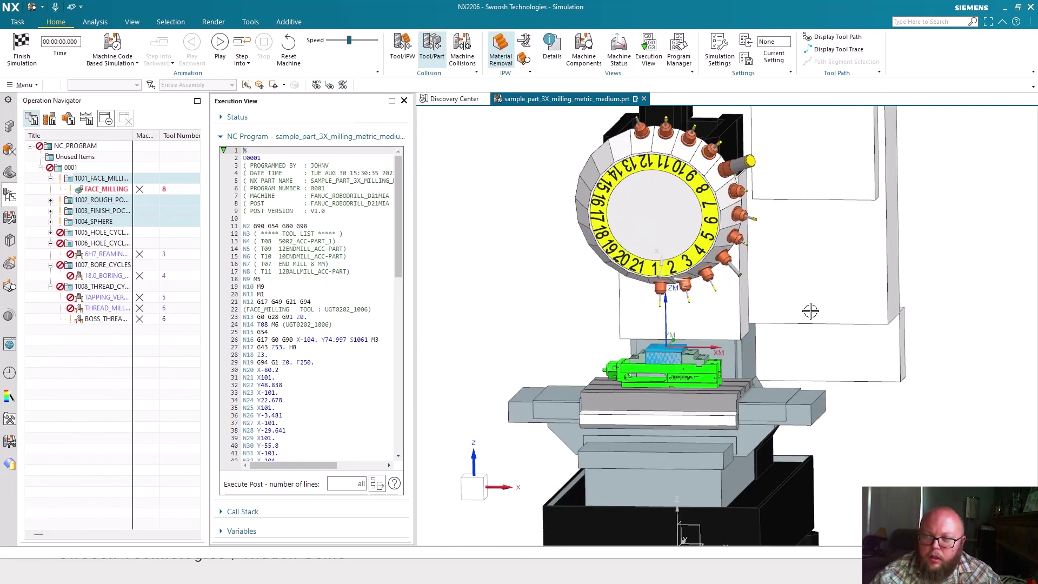
# Step: Play the machine simulation from an angled view, lowering the playback speed beforehand and raising it while the program runs
pyautogui.moveTo(724, 208); pyautogui.dragTo(637, 189, button='middle')
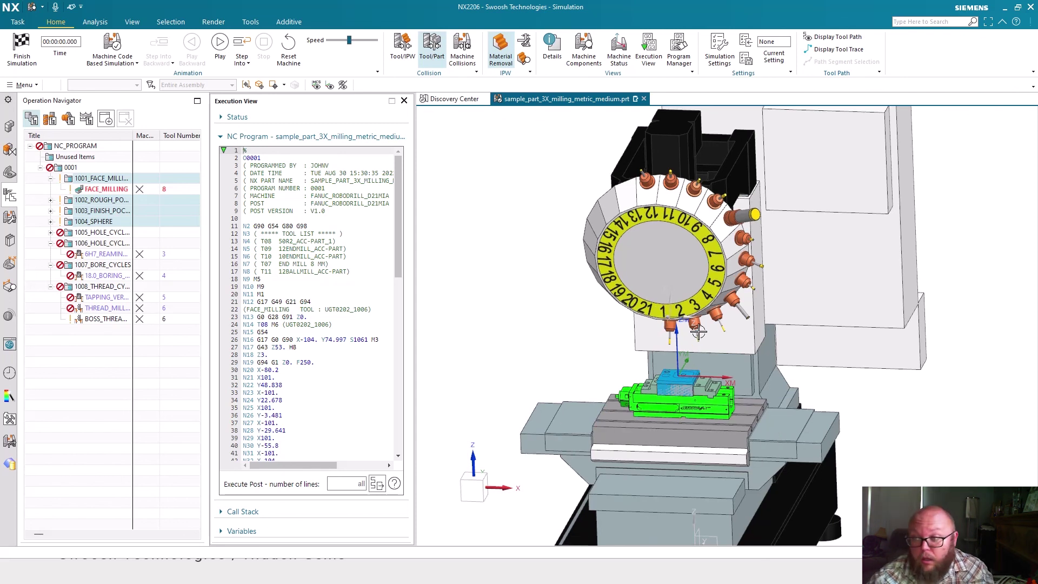
pyautogui.moveTo(665, 308); pyautogui.dragTo(706, 283, button='middle')
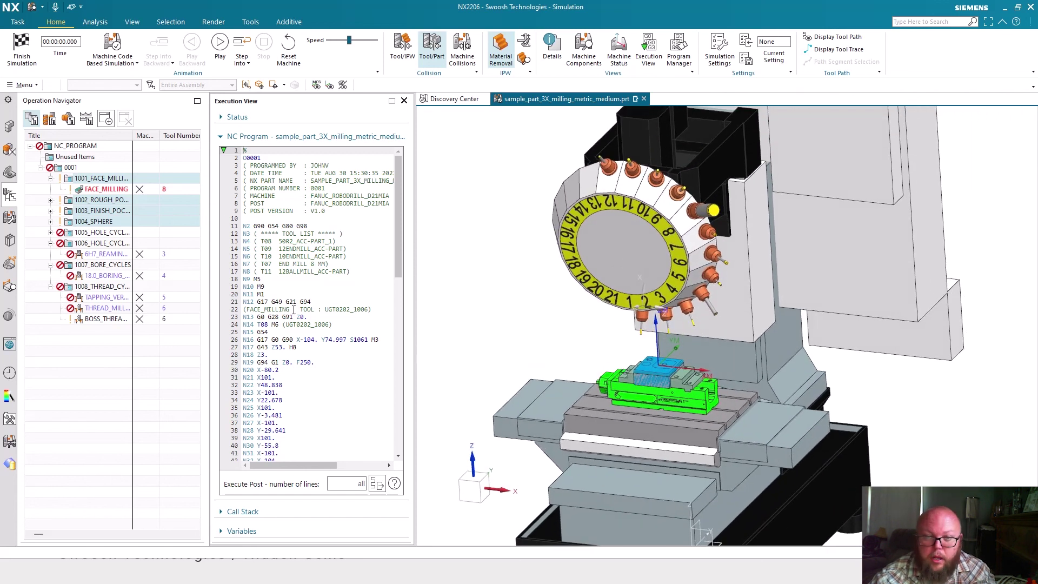
pyautogui.click(339, 44)
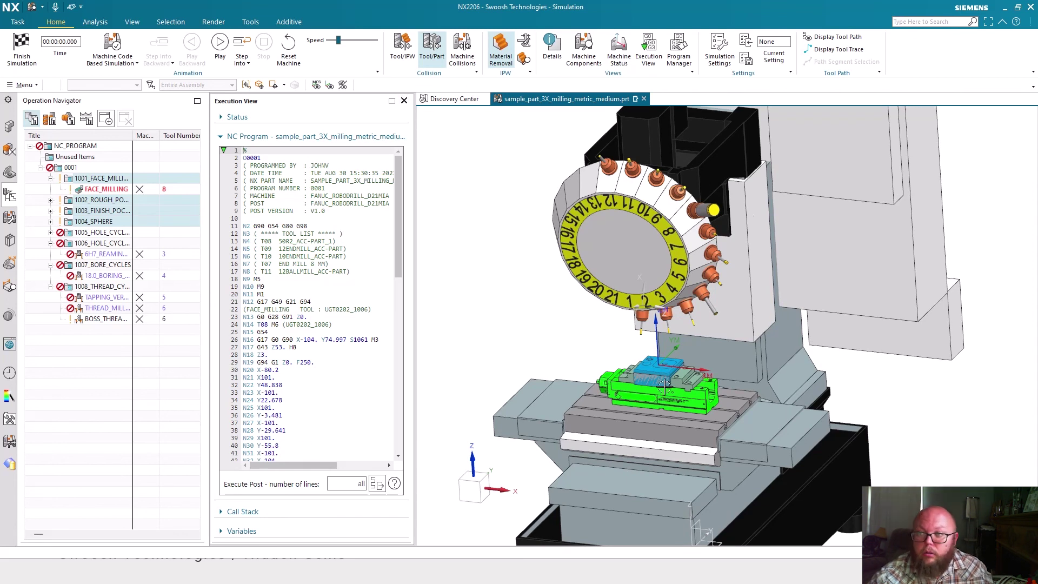
pyautogui.click(219, 43)
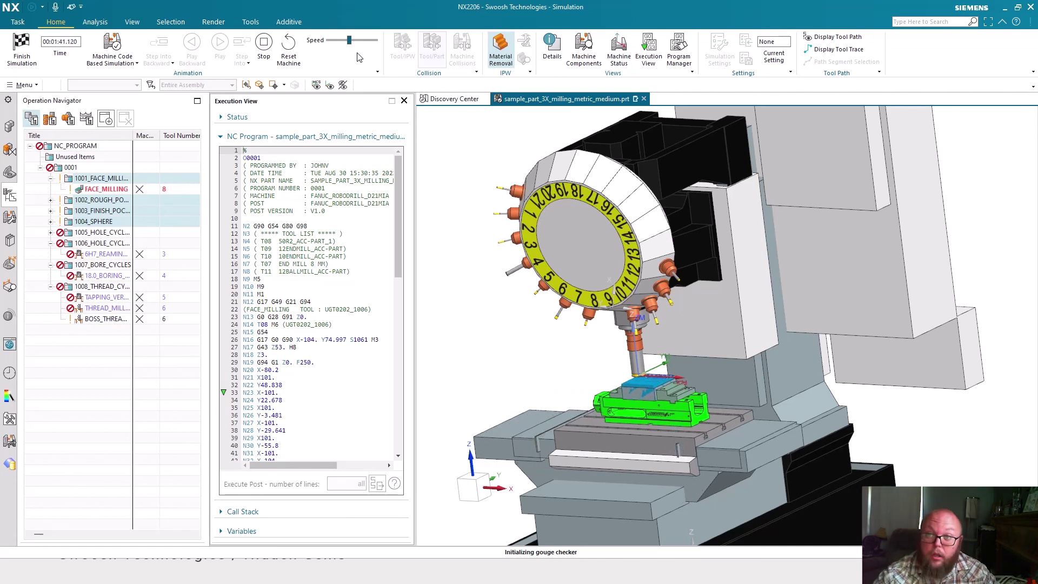
pyautogui.click(359, 40)
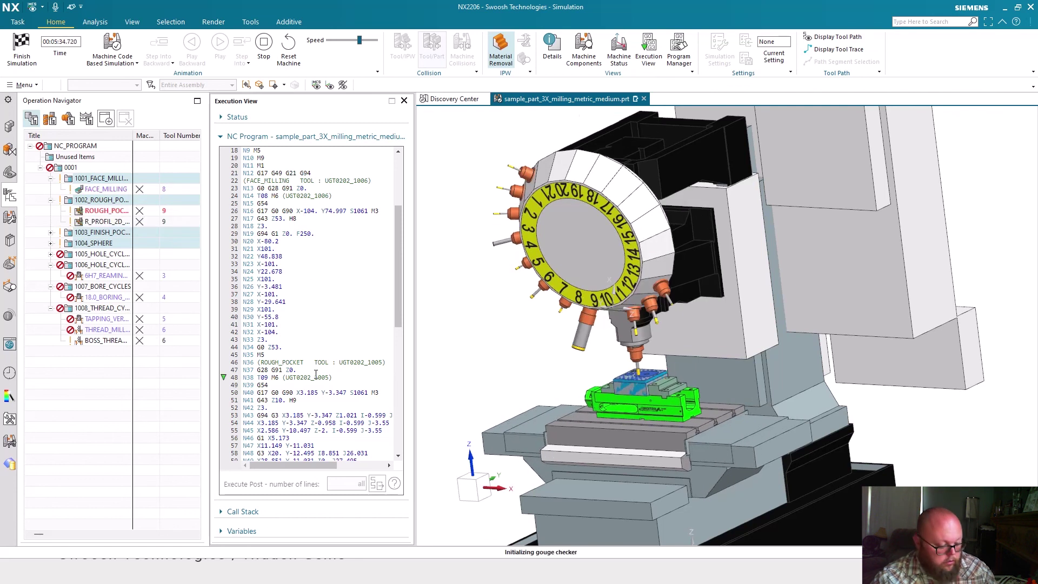
# Step: Switch to the PowerPoint slide show at the slide on installing an MTSK
pyautogui.press('super+Tab')
pyautogui.click(654, 130)
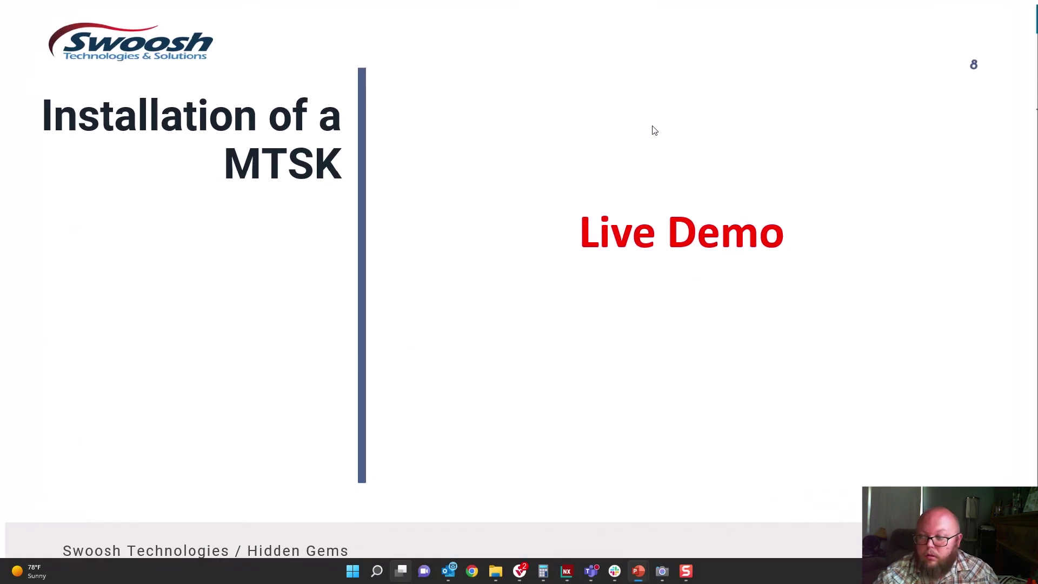